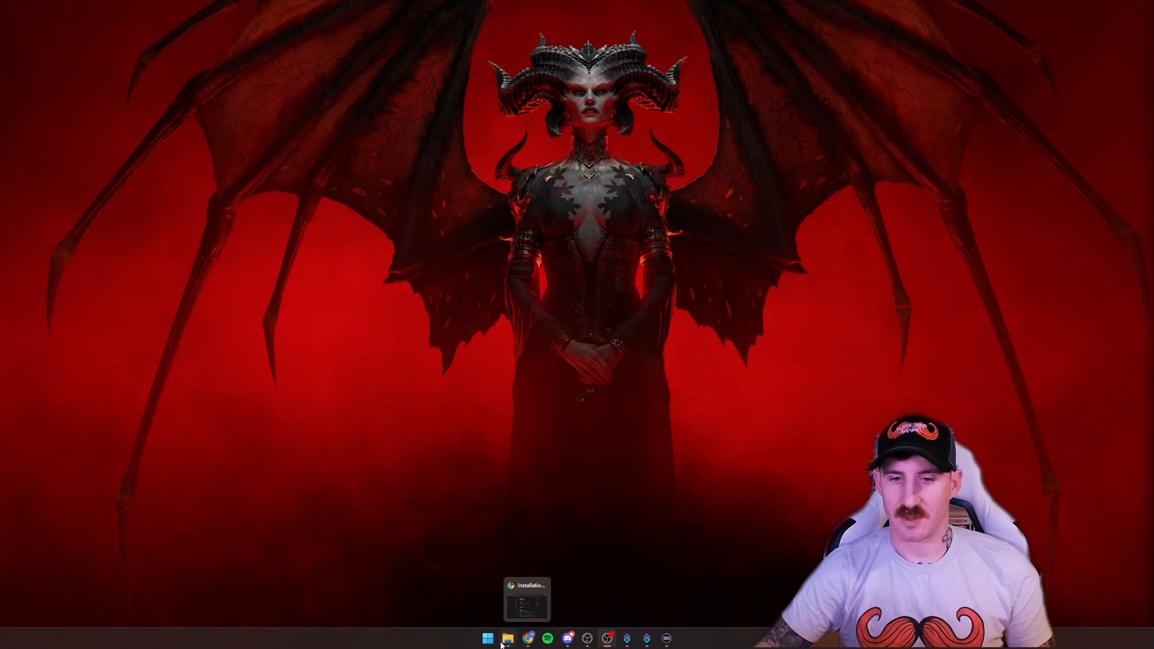
Extract Speaker.bot-x64-0.1.3.zip from the Downloads folder to C:\Speakerbot
left_click(508, 641)
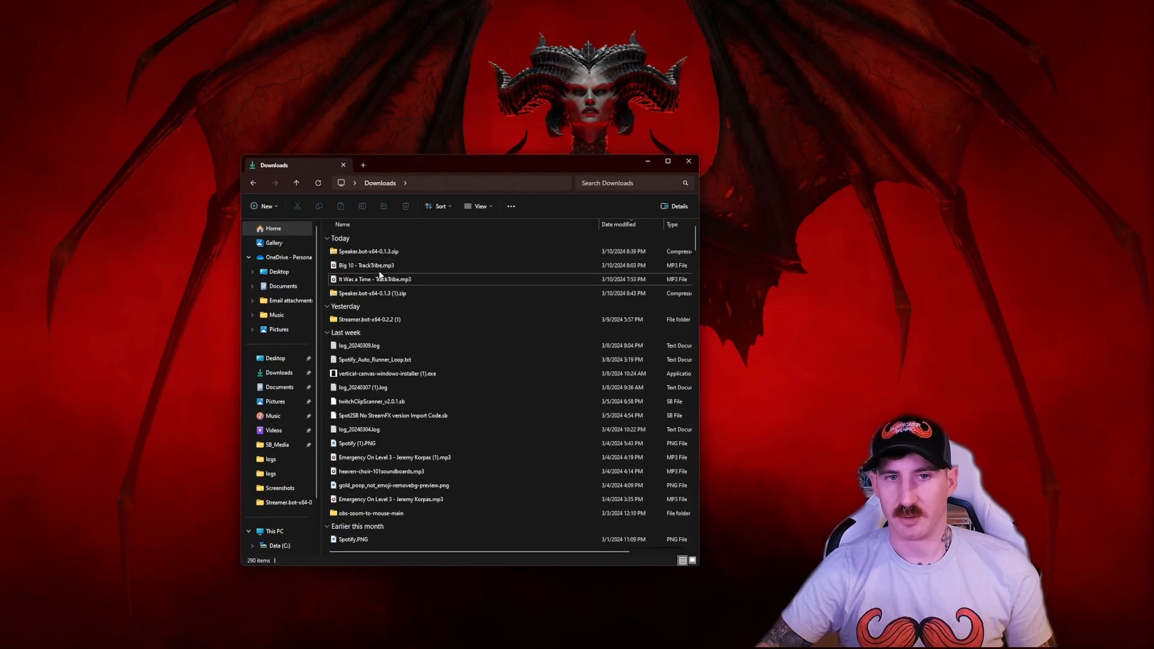
left_click(383, 253)
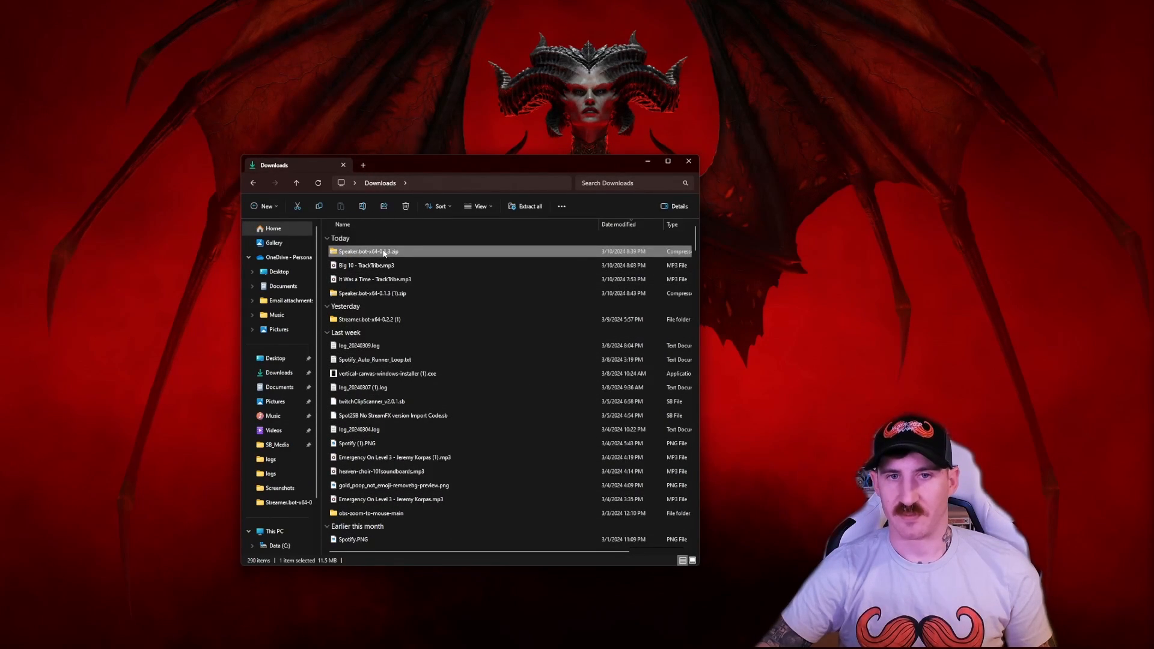
left_click(523, 208)
left_click(675, 291)
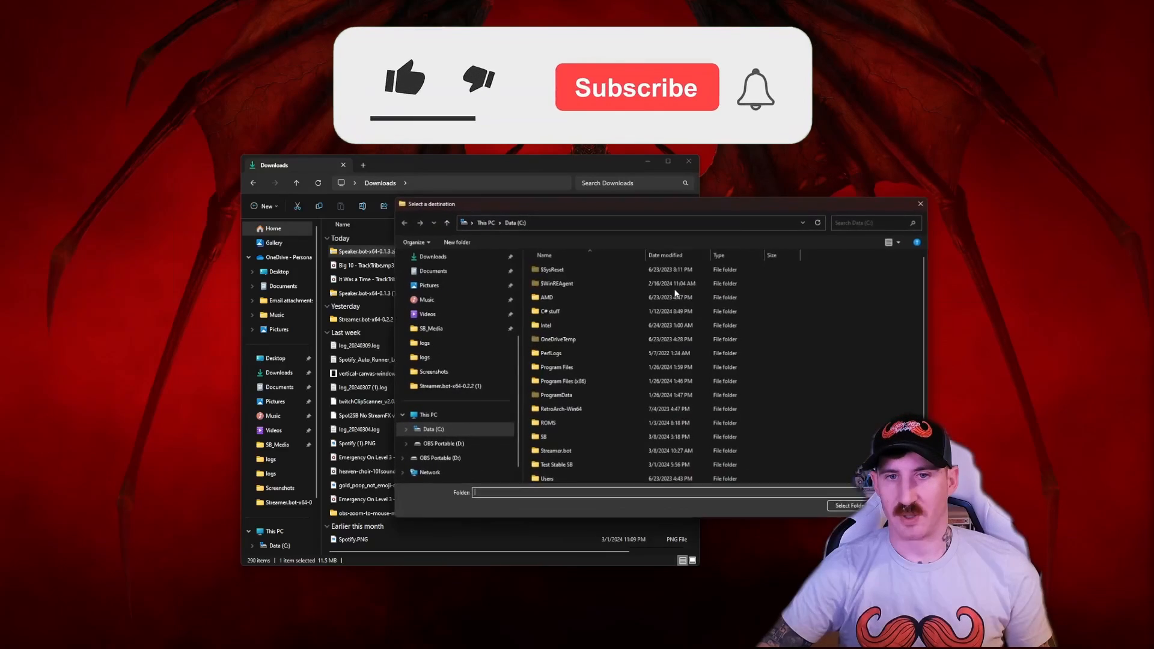
left_click(443, 430)
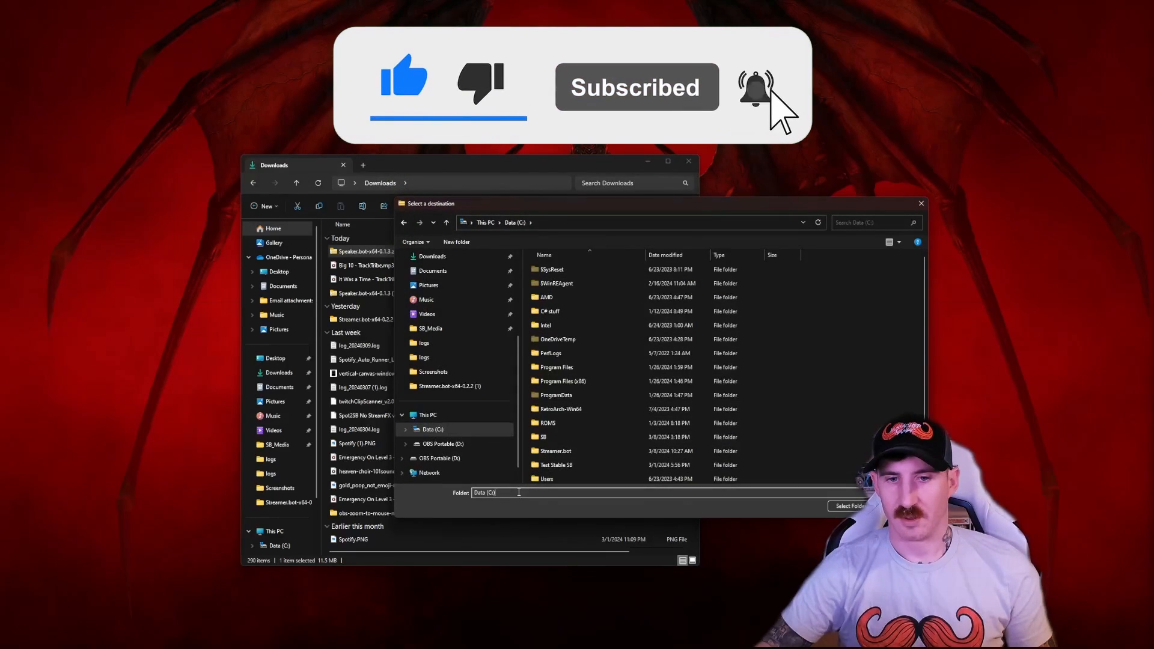
left_click(849, 505)
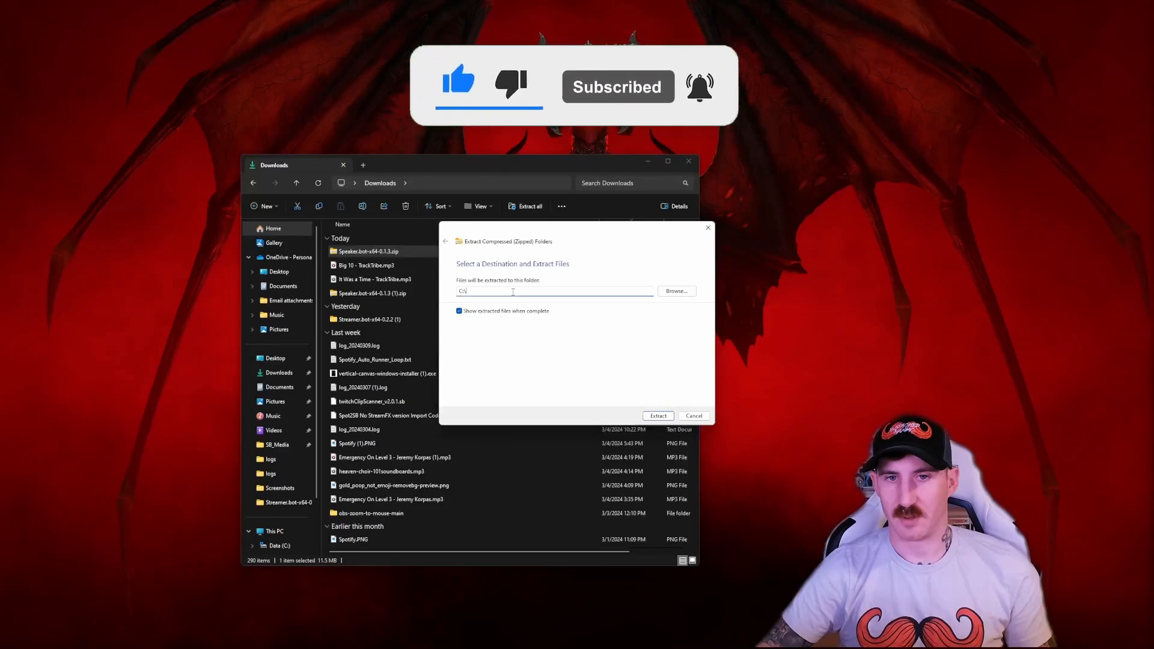
type("Speakerbot")
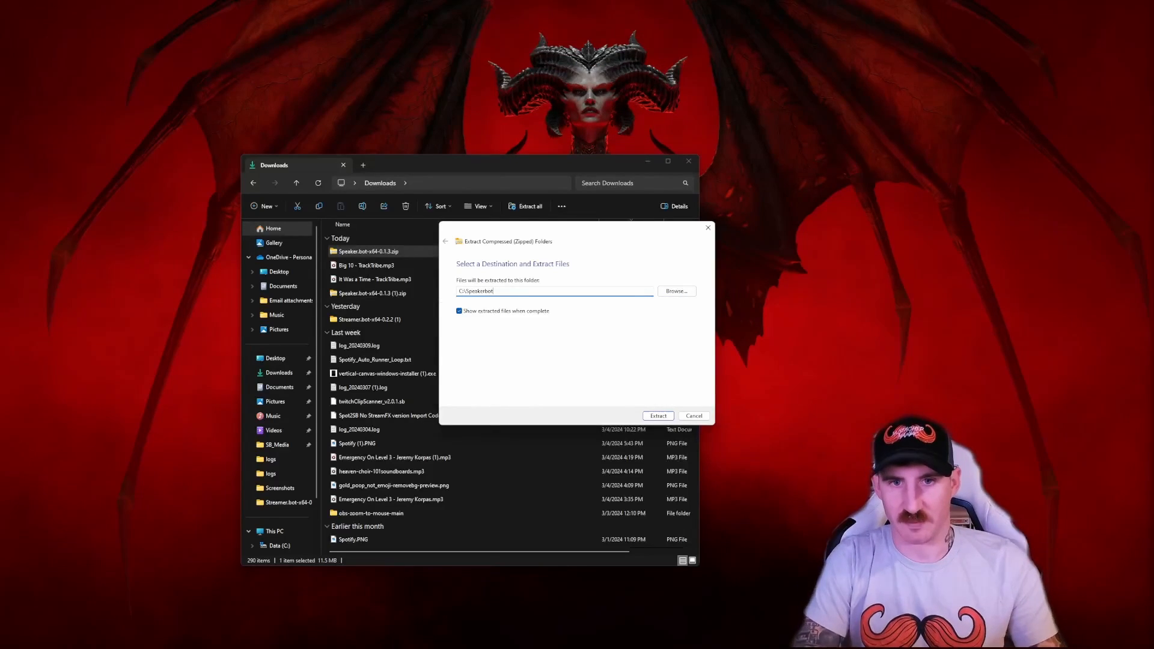
left_click(658, 416)
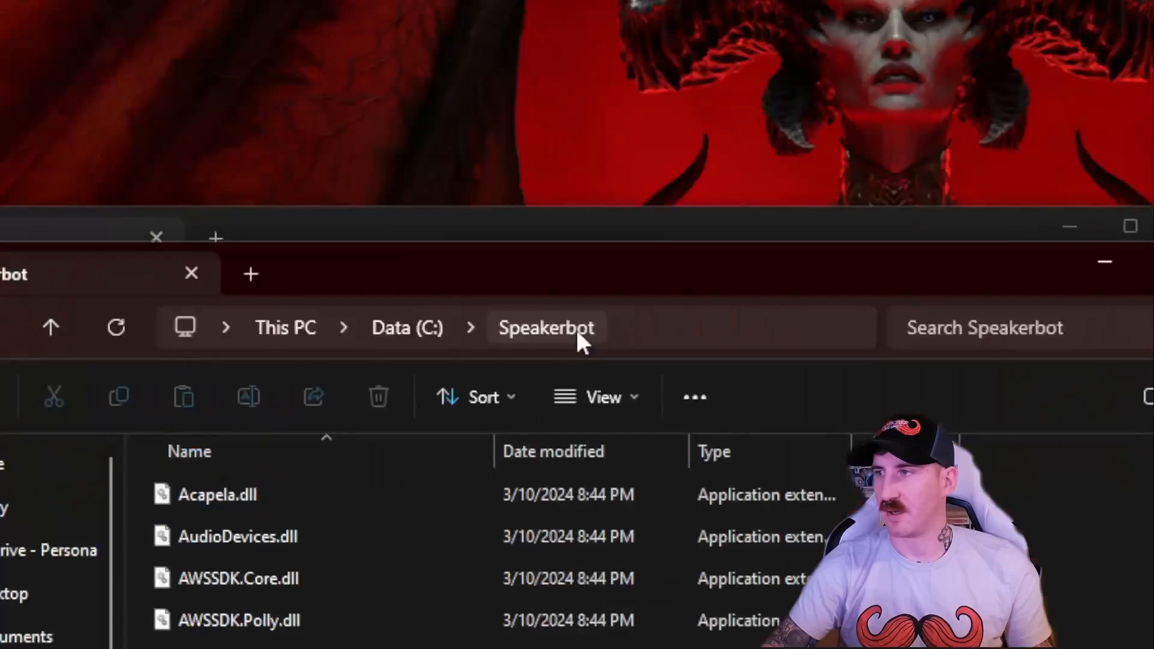
Launch Speaker.bot.exe from the extracted Speakerbot folder and allow it to run despite the SmartScreen block
scroll(582, 317, "down", 15)
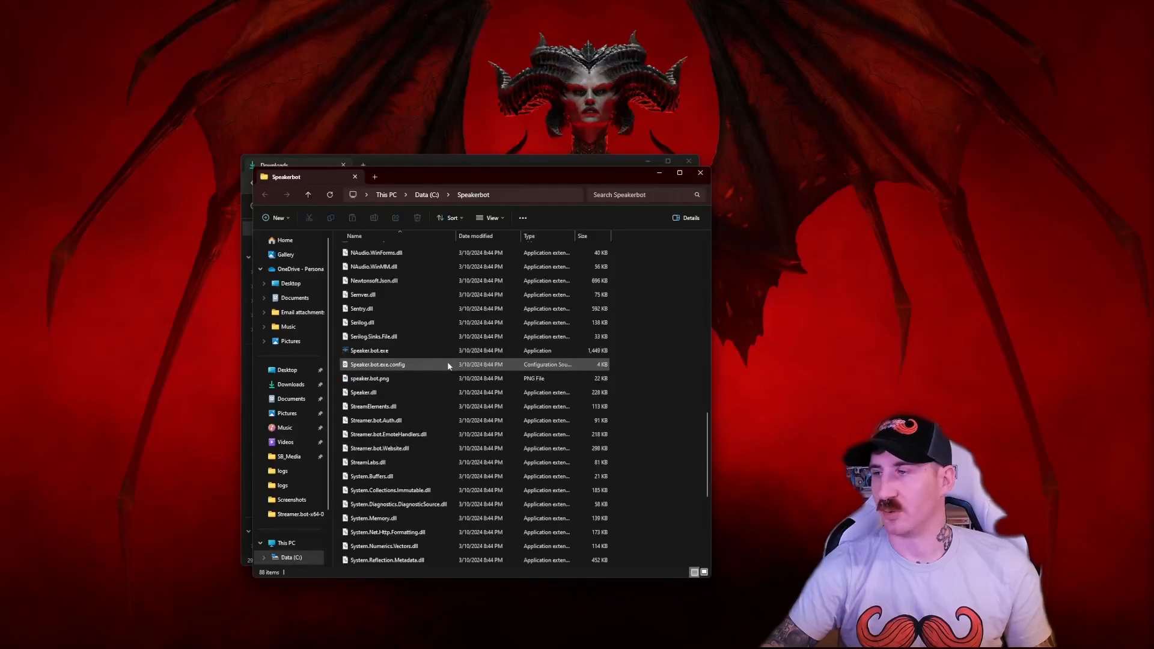
double_click(378, 352)
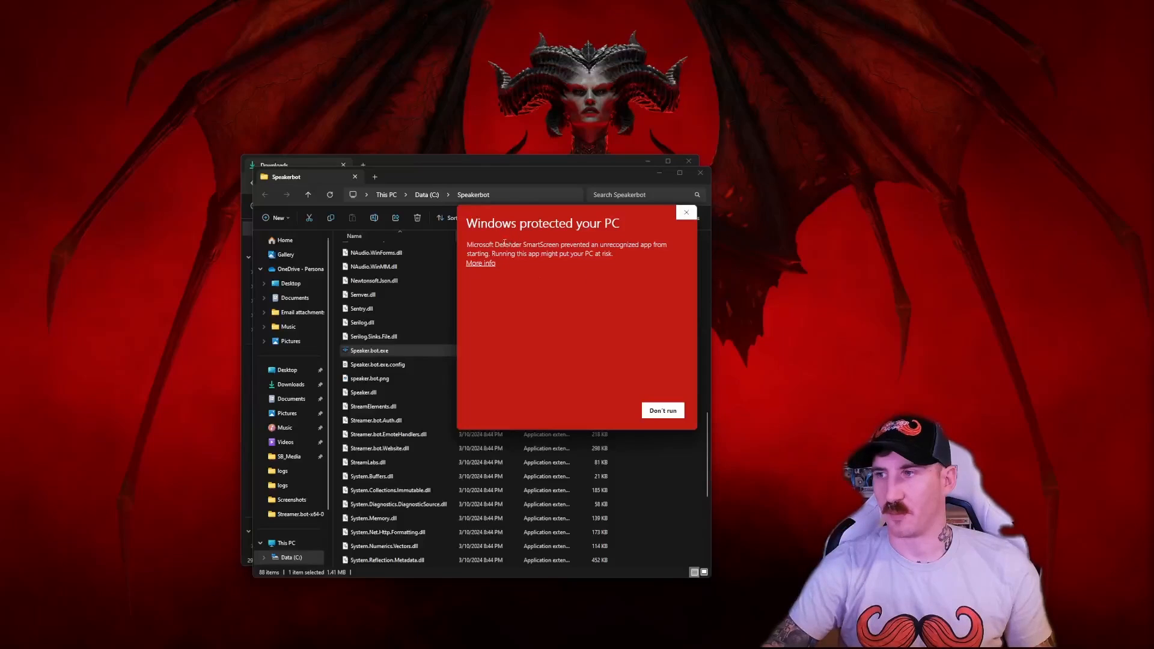
left_click(487, 264)
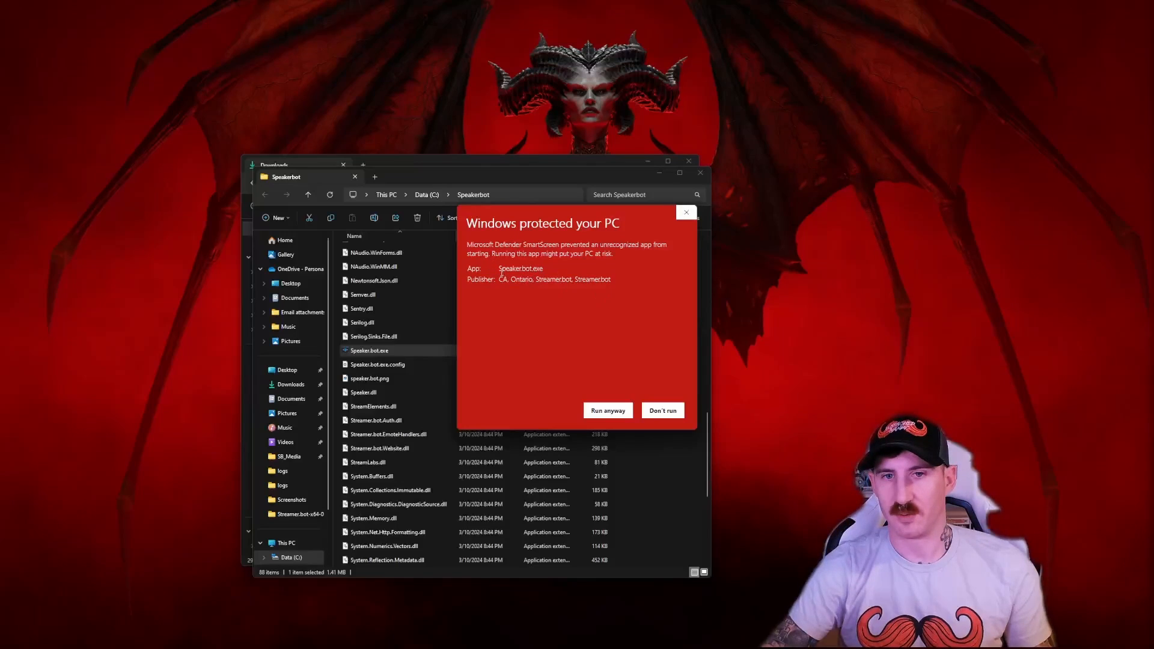
left_click_drag(500, 269, 544, 269)
left_click(607, 412)
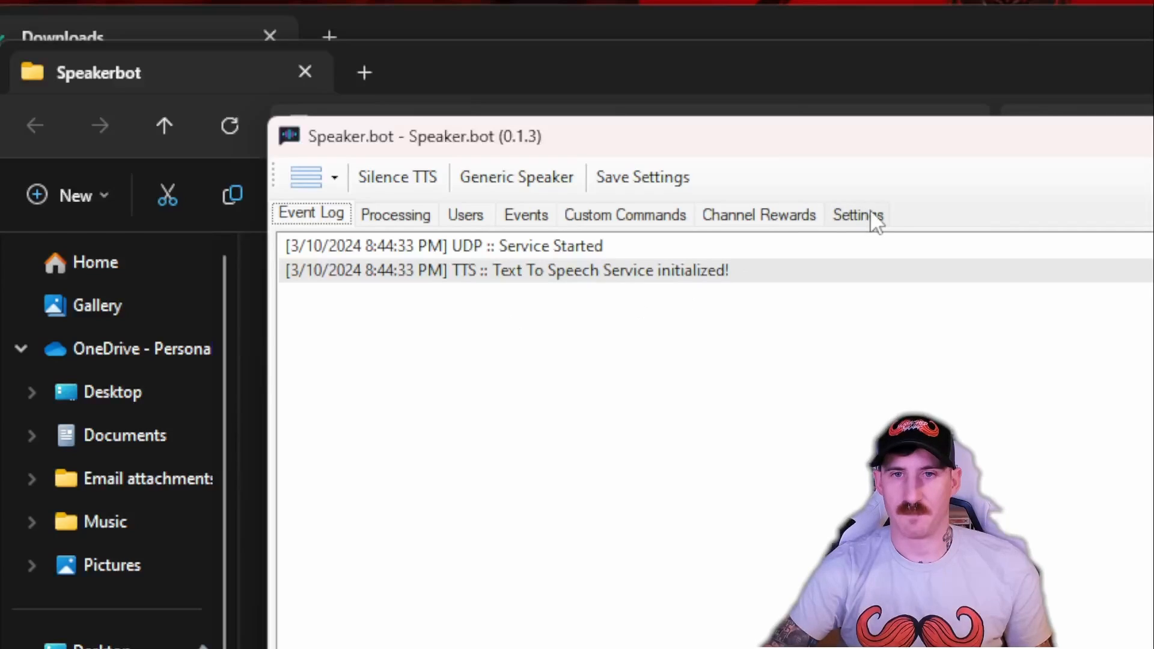
Log in to the Twitch account in Speaker.bot's account settings, authorize Speaker's access, and close the browser
left_click(873, 216)
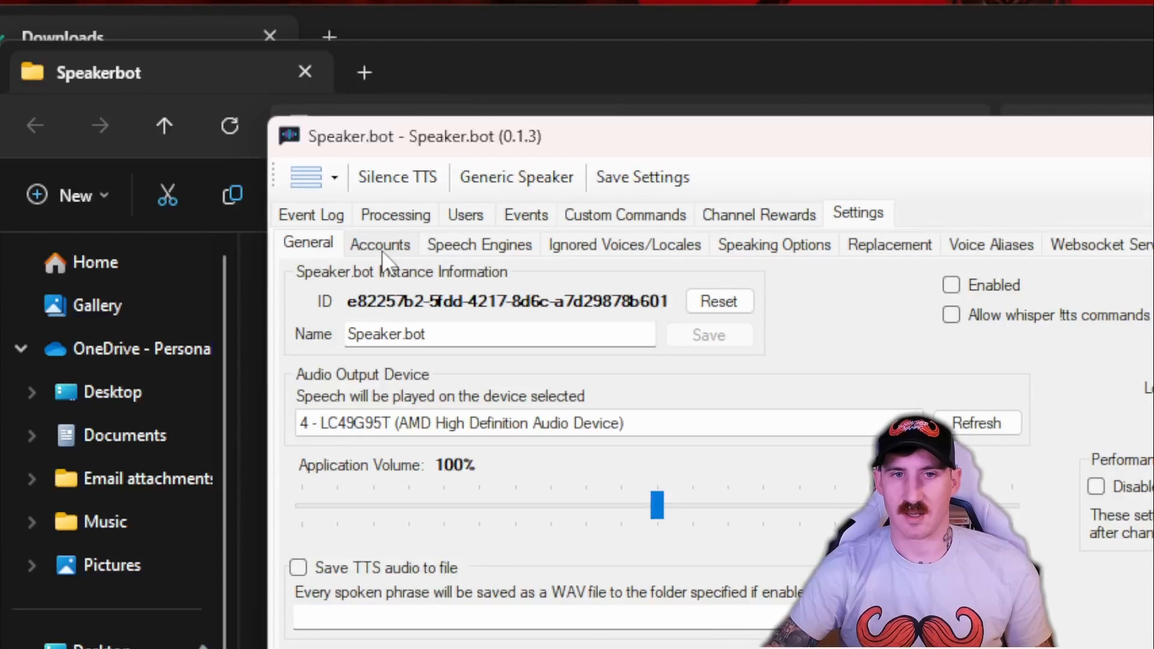
left_click(380, 248)
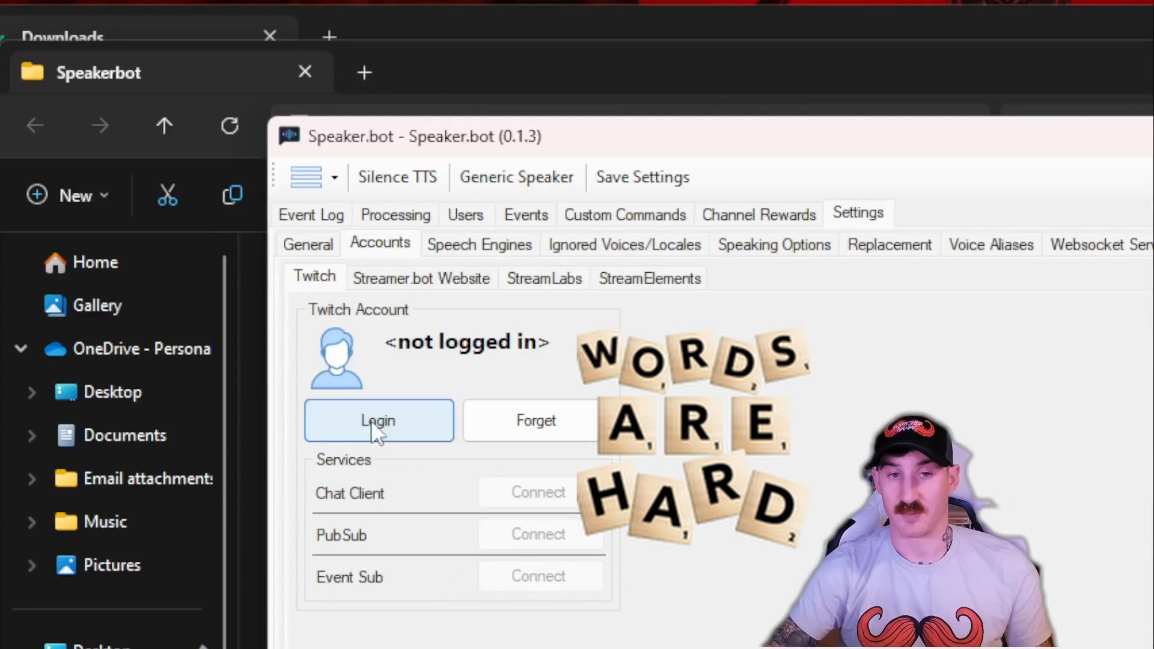
left_click(389, 430)
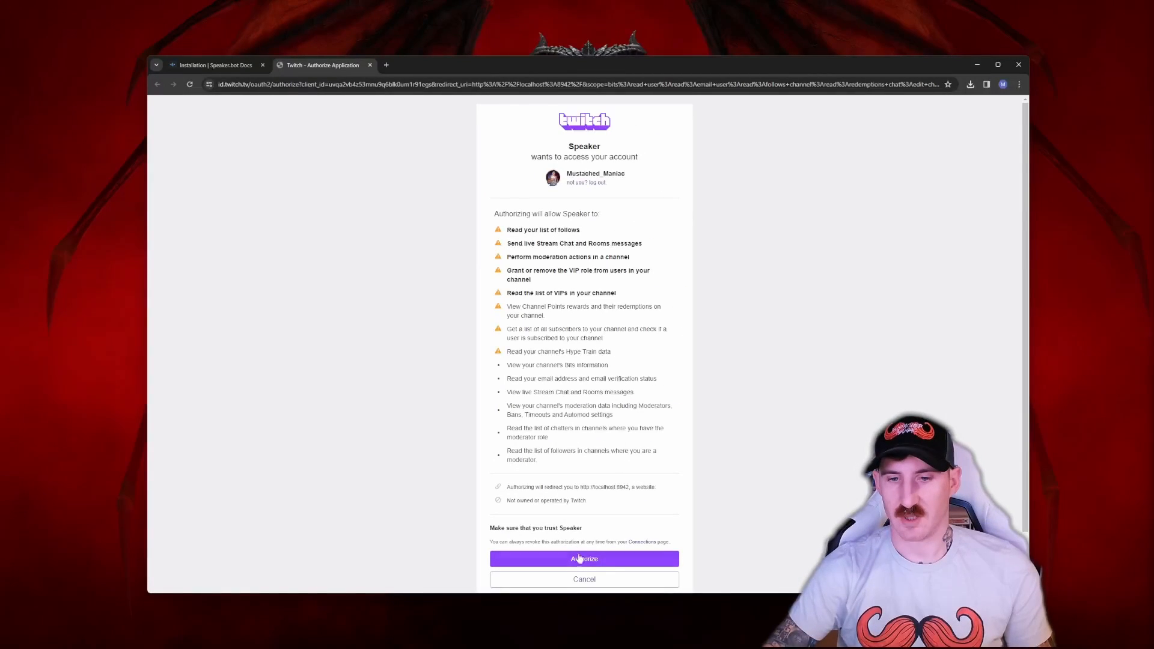
left_click(578, 558)
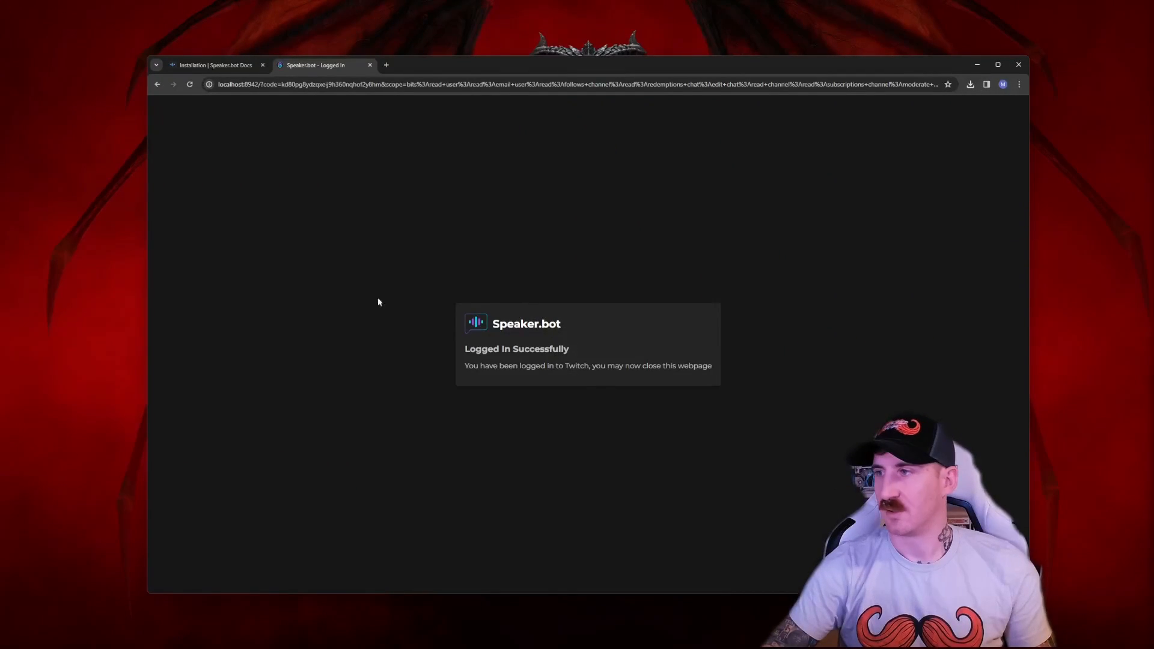
left_click(370, 64)
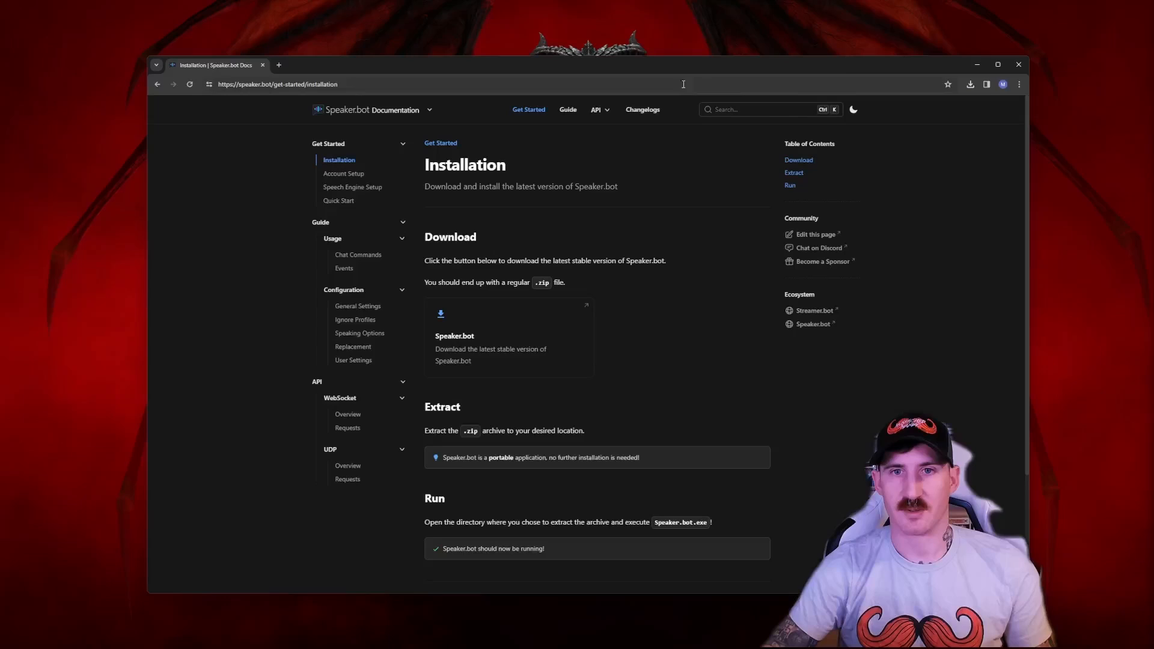
left_click(1021, 66)
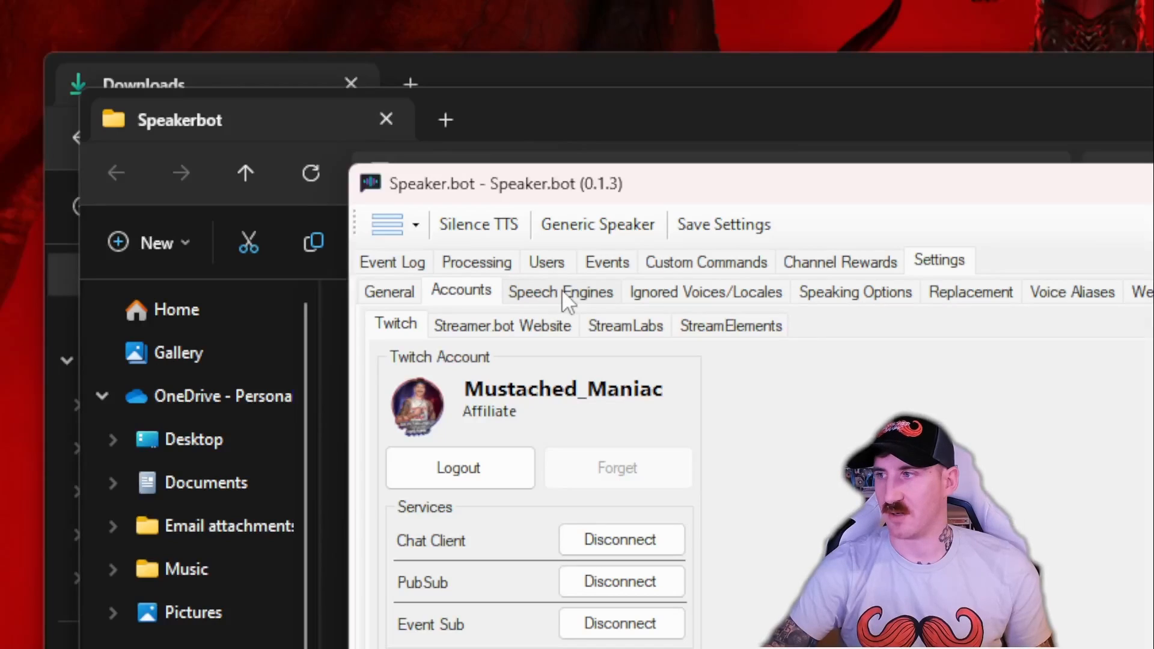
Add the Sapi5 speech engine and select its Microsoft David Desktop voice
left_click(561, 290)
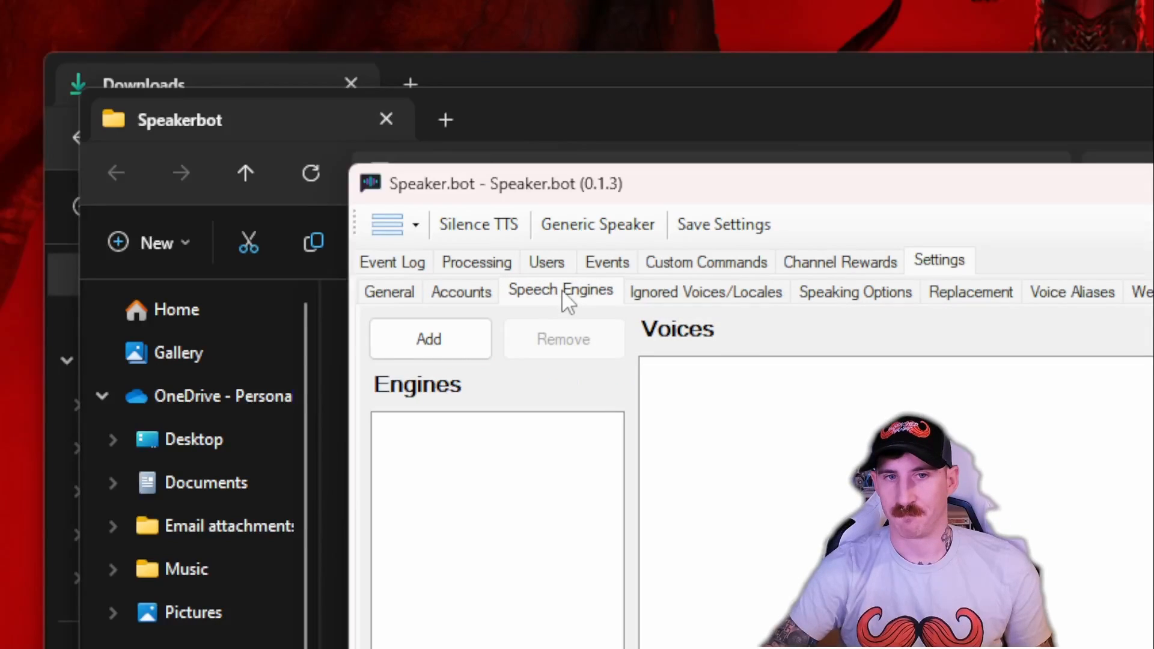
left_click(461, 334)
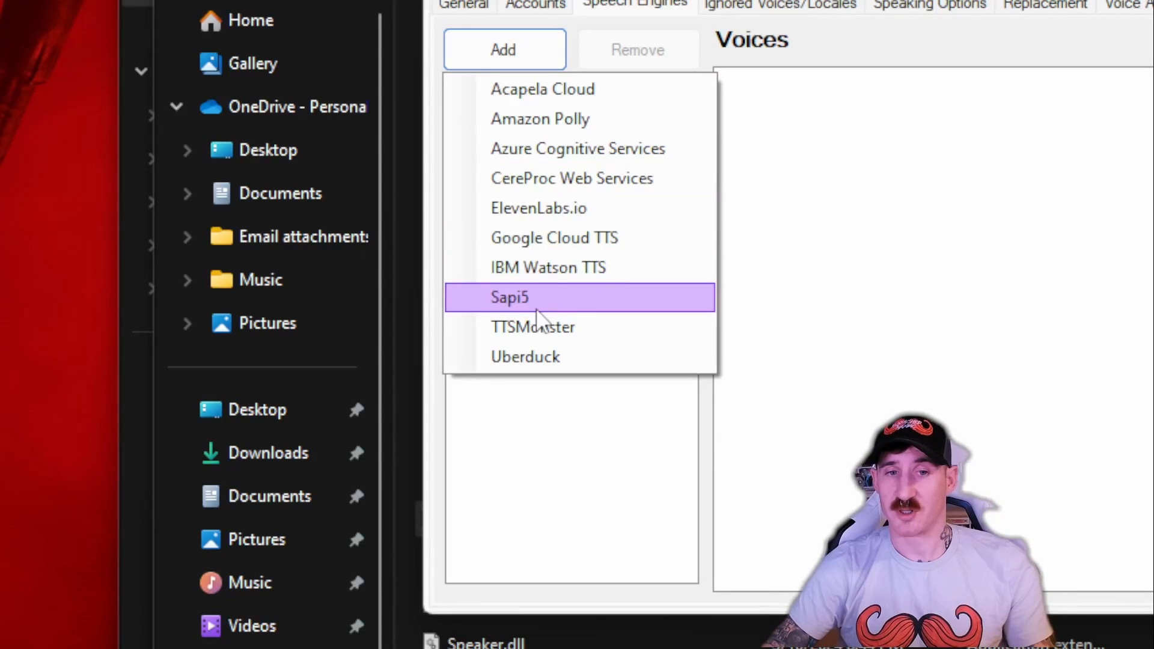
left_click(561, 297)
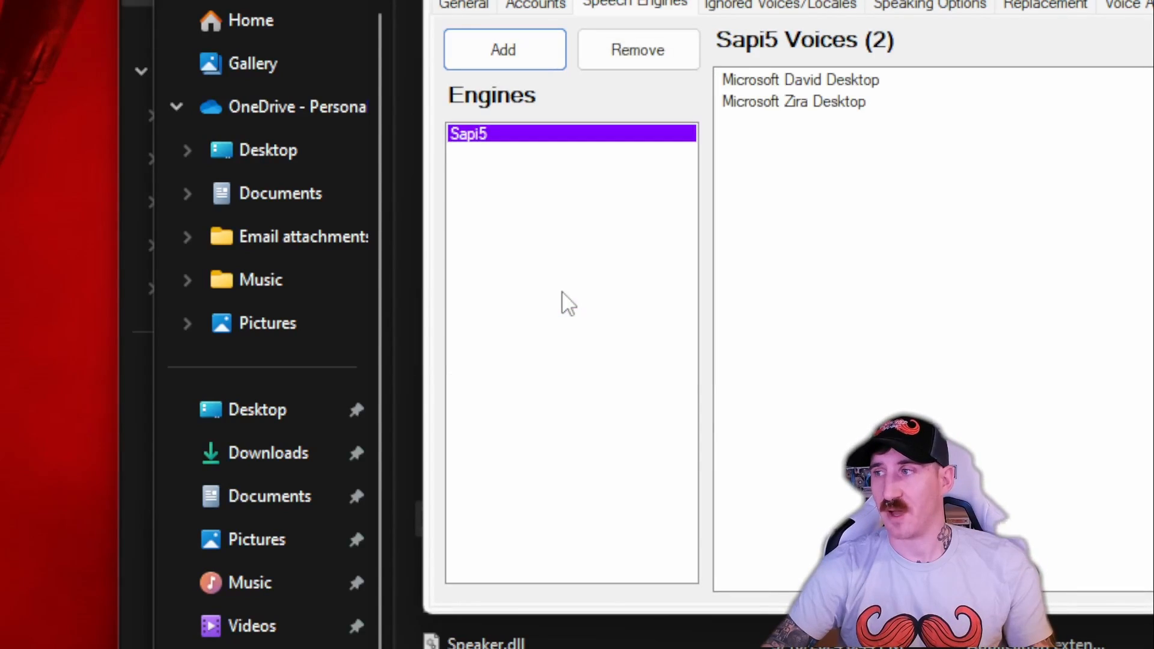
left_click(871, 102)
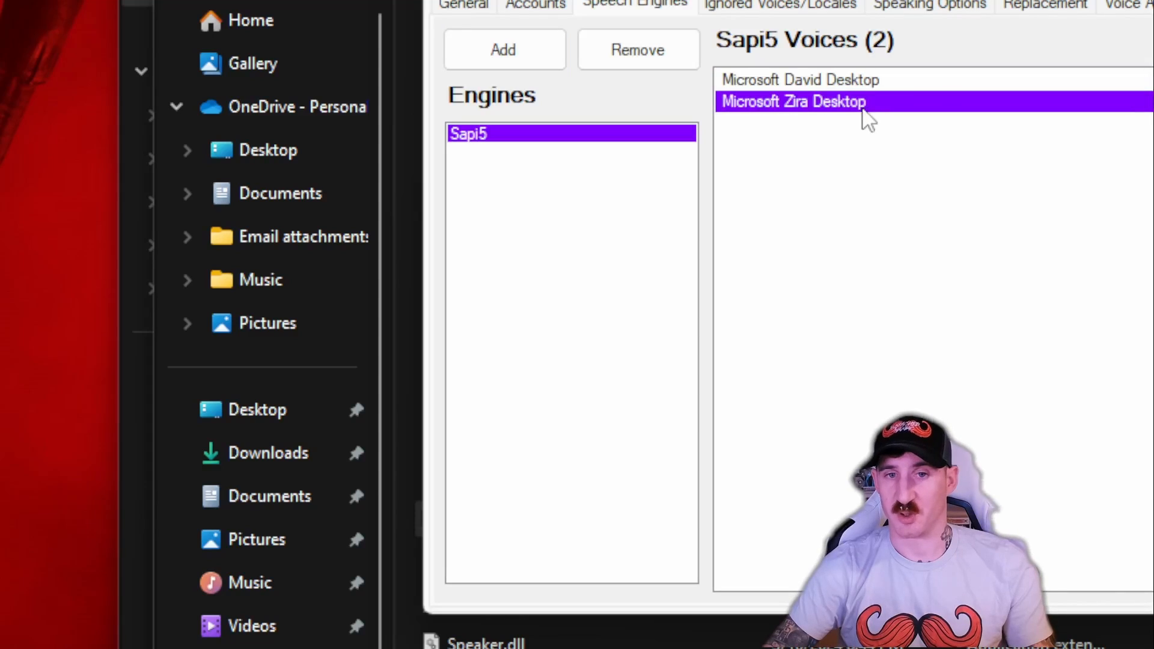
left_click(865, 83)
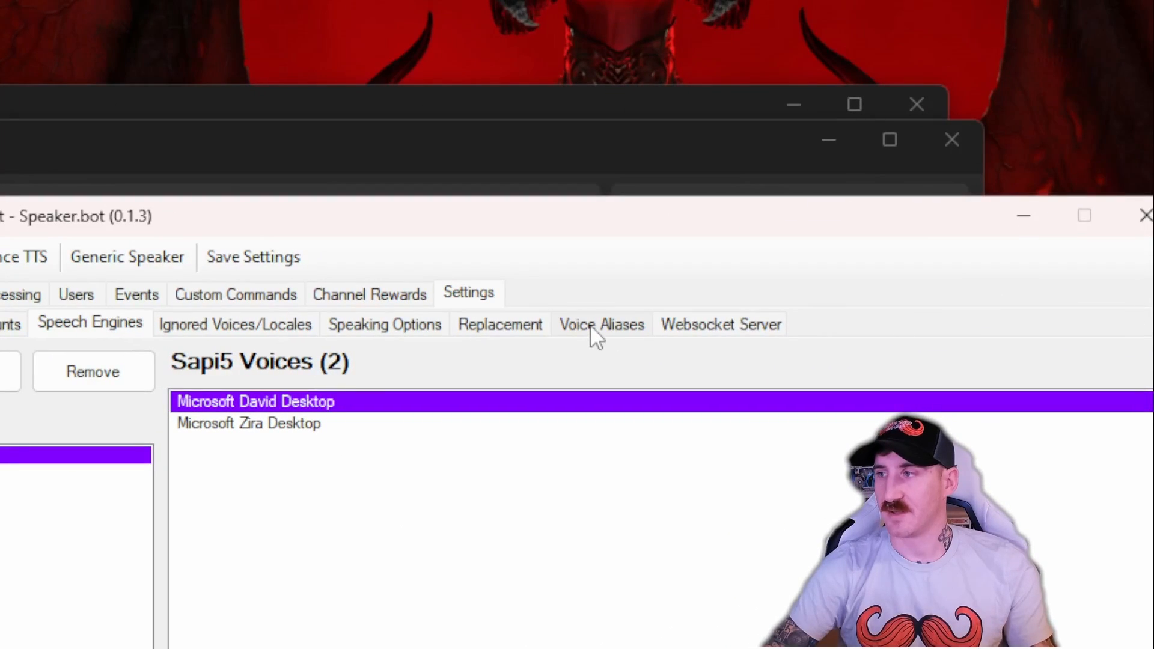
Create a voice alias named "weirdo" with the output device set to Application Default
left_click(591, 328)
left_click(600, 397)
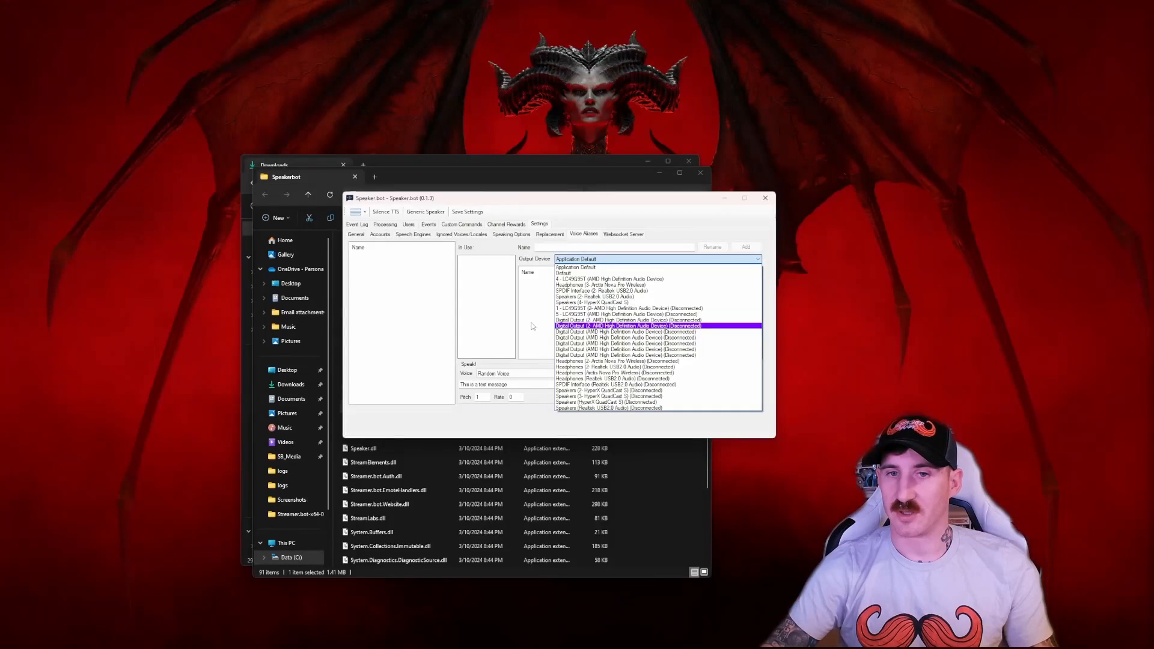
left_click(577, 268)
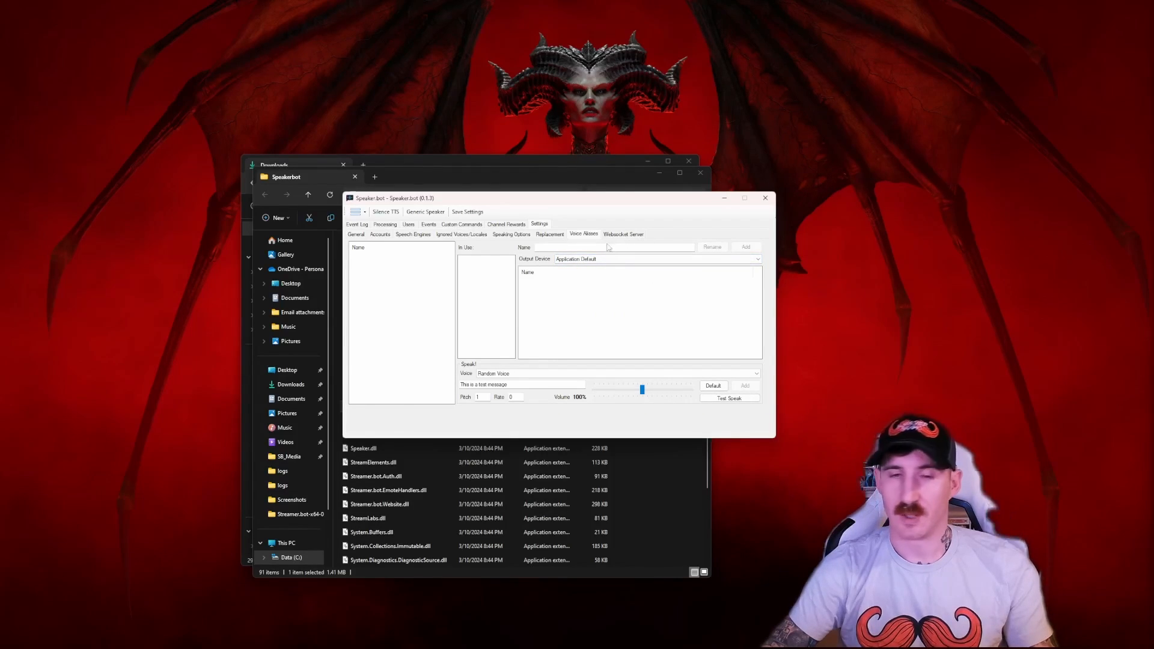
left_click(583, 247)
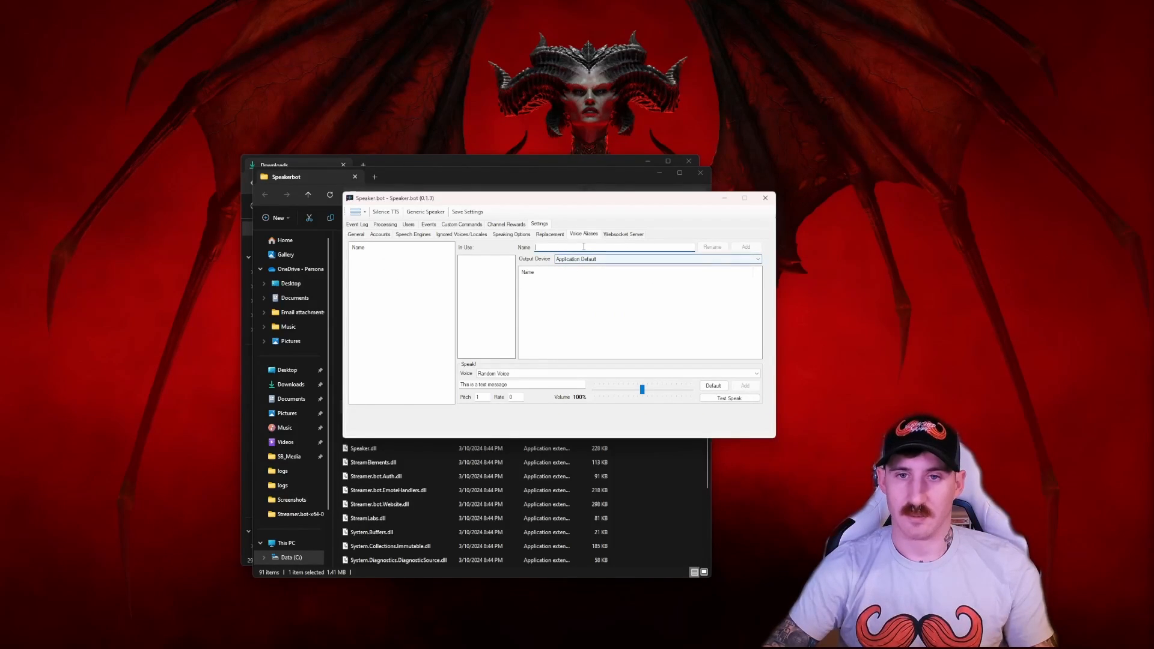
type("werdo")
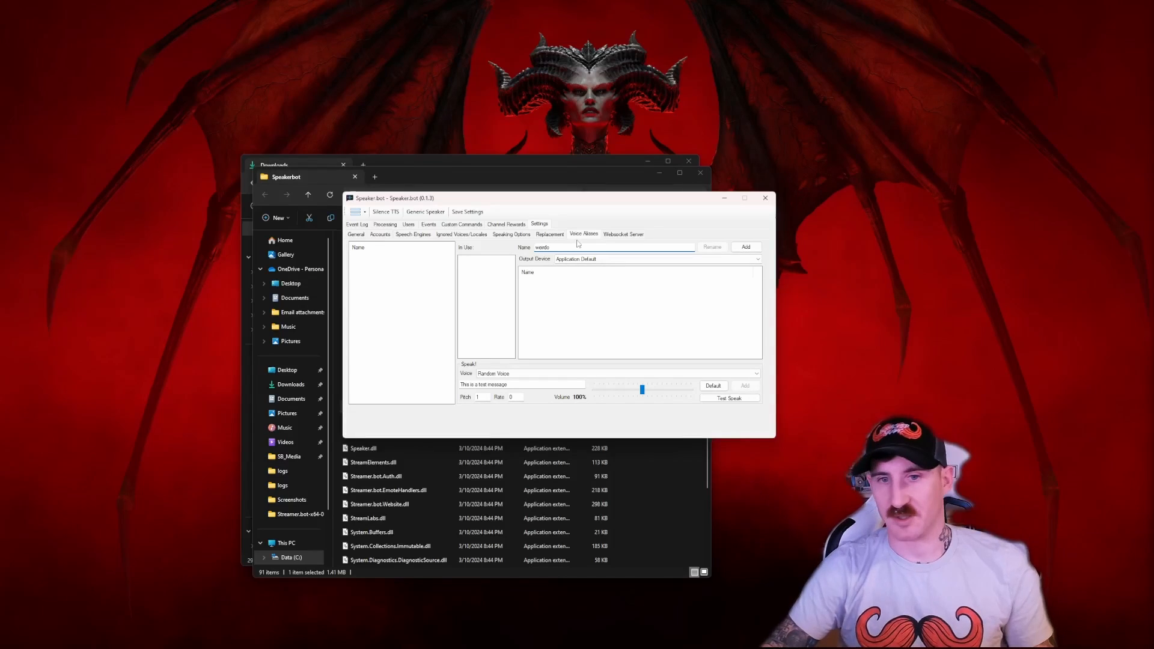
left_click(597, 303)
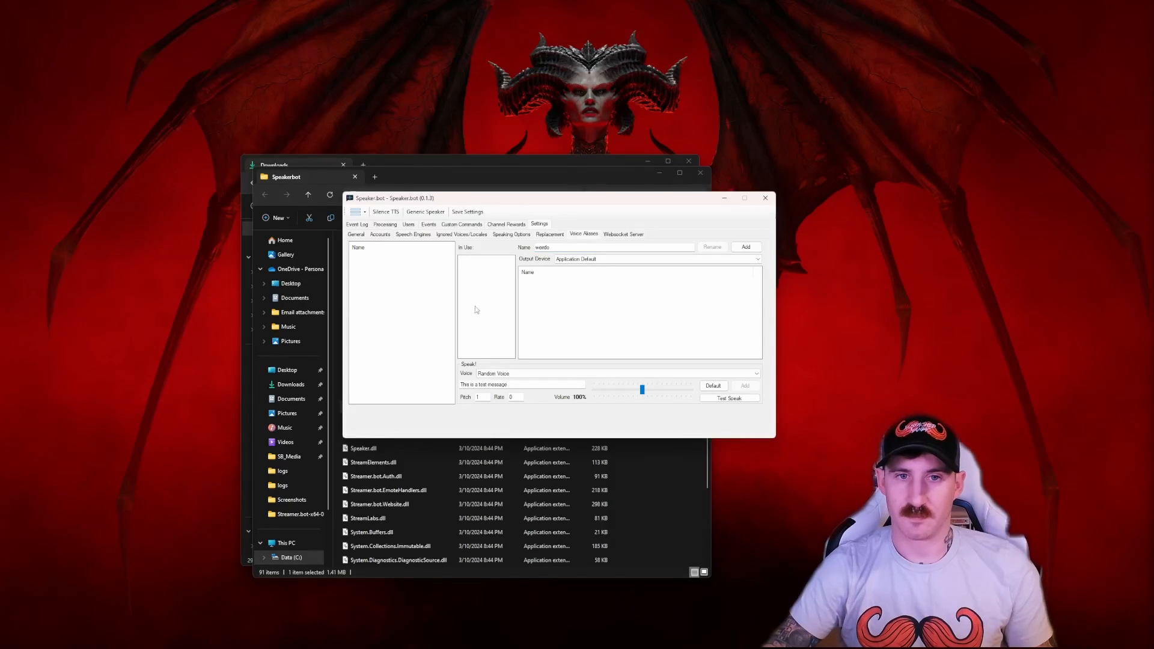
left_click(745, 247)
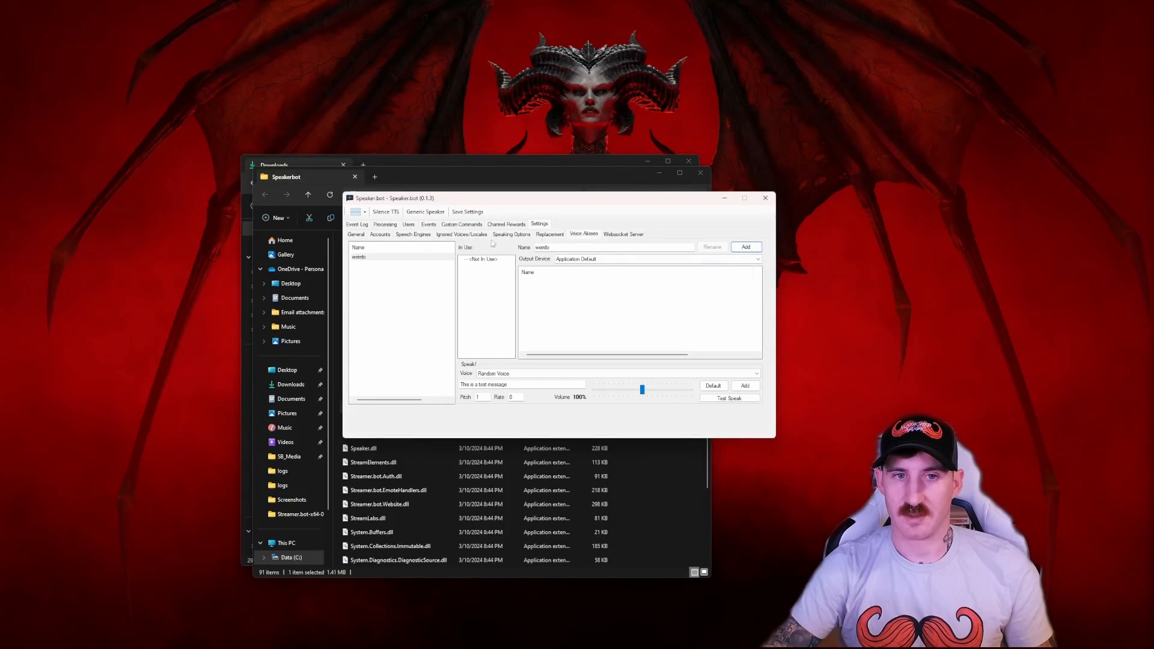
Add the Microsoft David Desktop (Sapi5) voice to the new alias and test its speech at 121% volume
left_click(384, 257)
left_click(532, 373)
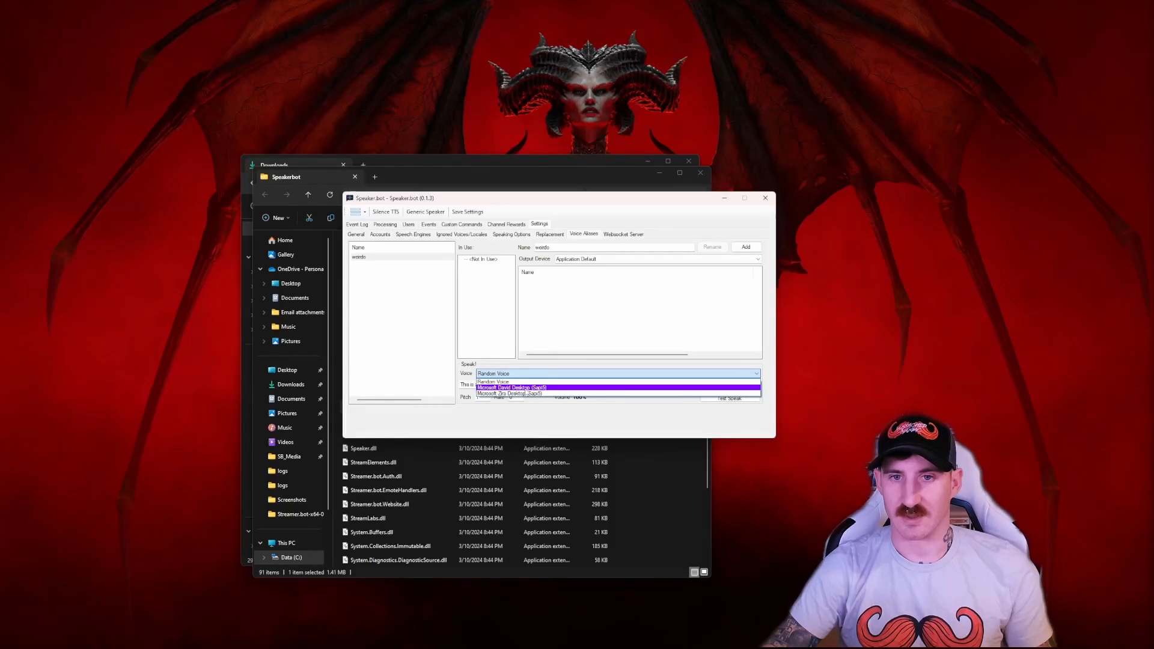
left_click(529, 388)
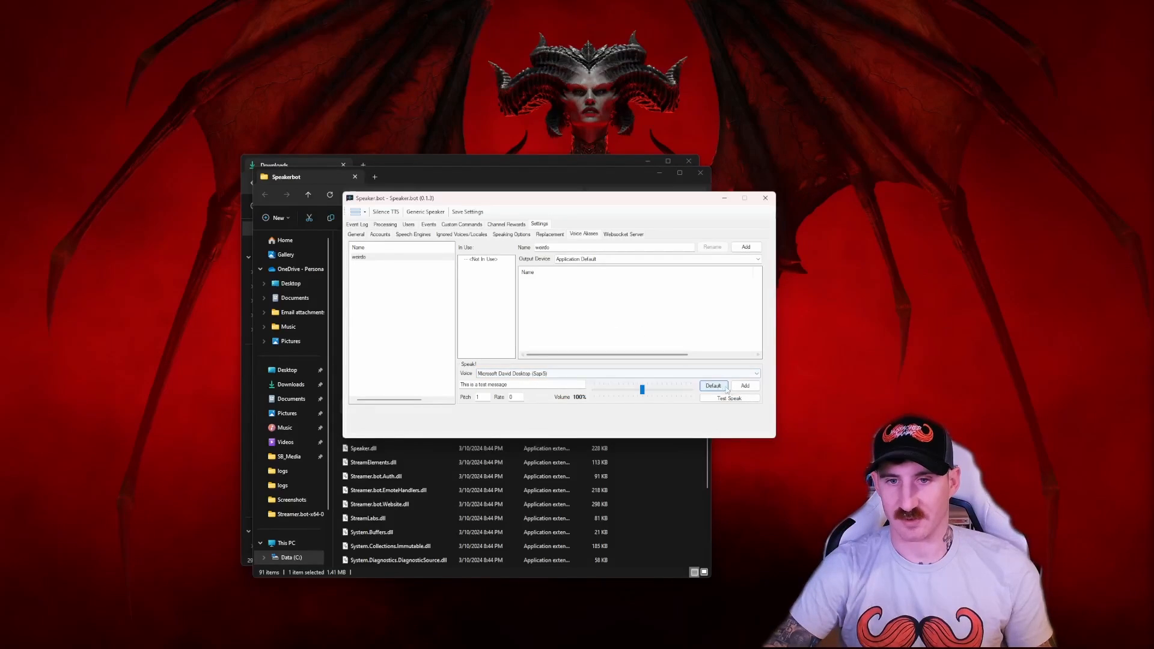
left_click(745, 386)
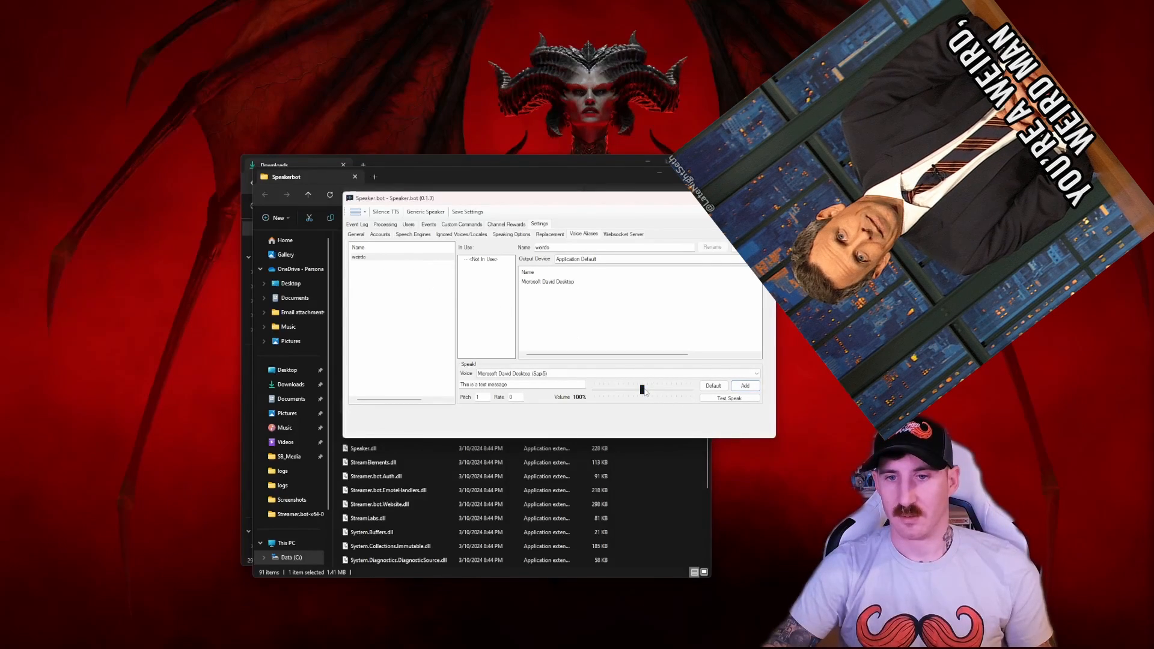
left_click_drag(642, 390, 652, 390)
left_click(719, 399)
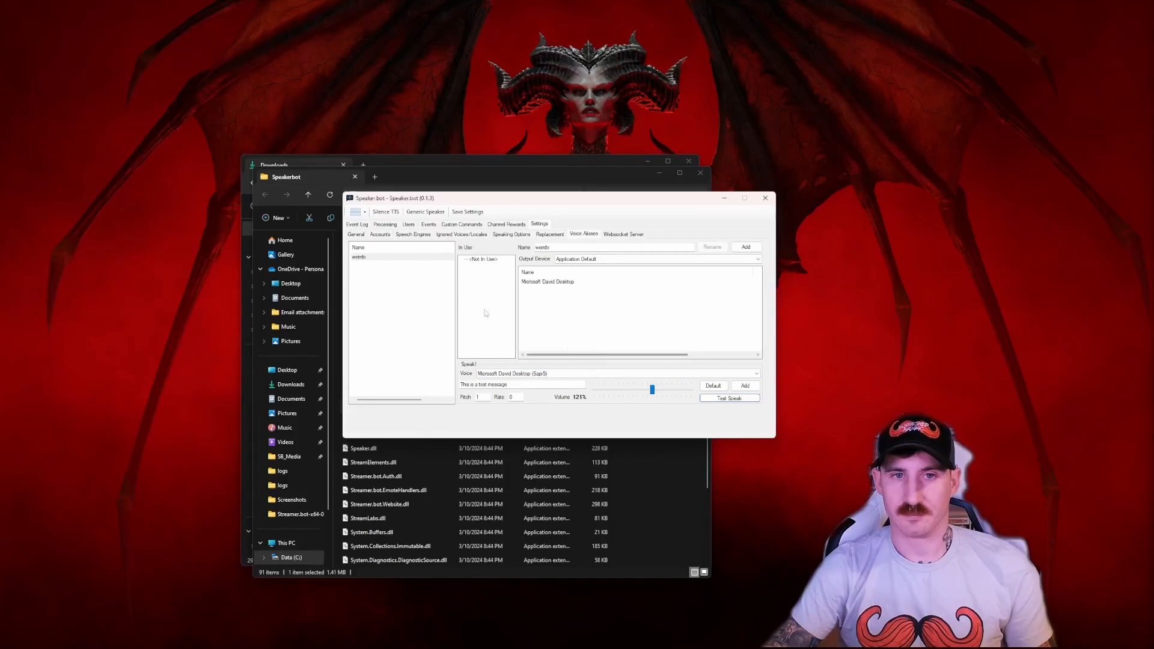
Minimize Speaker.bot and close both File Explorer windows, switching to OBS
left_click(724, 199)
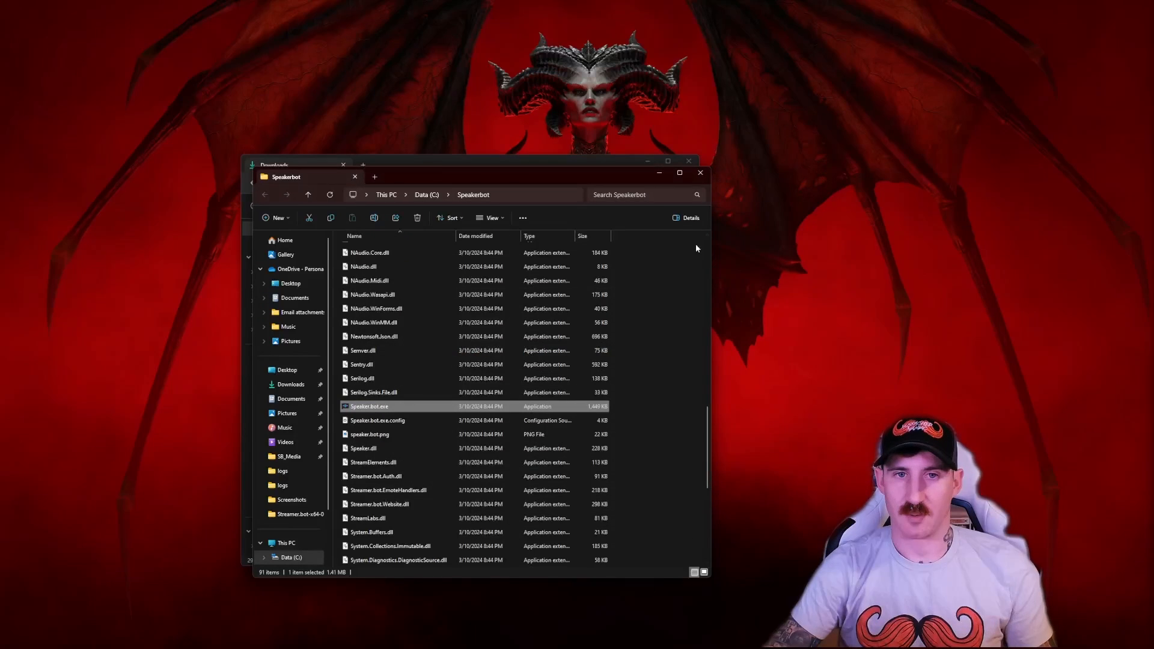
left_click(697, 175)
left_click(688, 163)
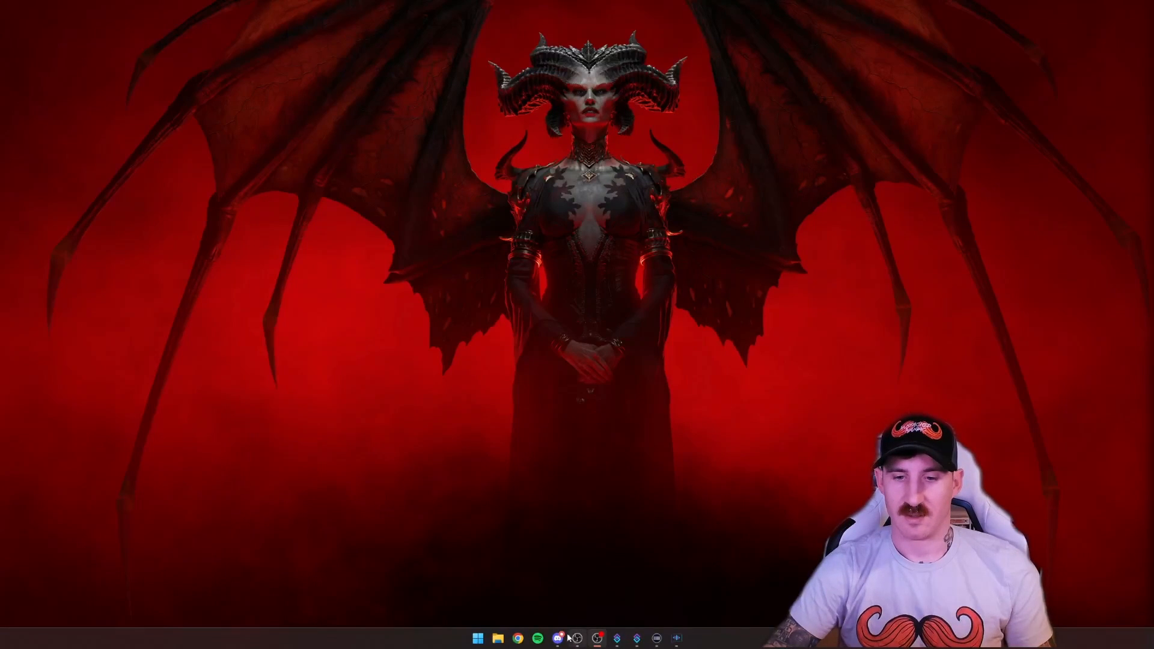
left_click(575, 638)
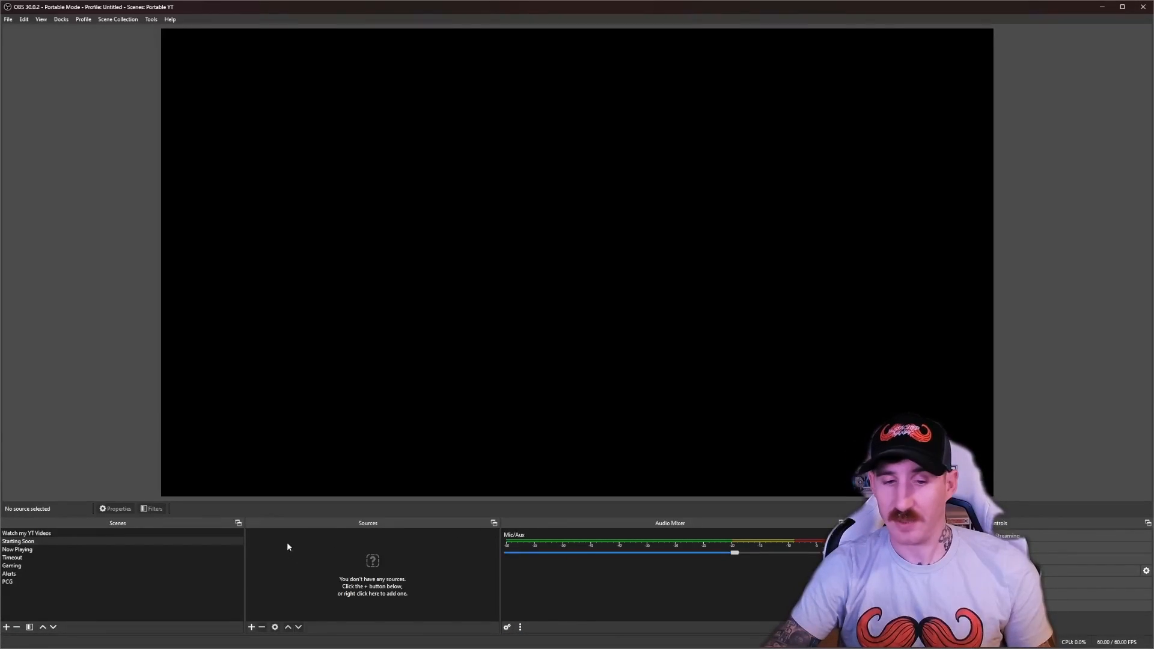
Add an Application Audio Capture source named "speakerbot" that captures the Speaker.bot window
left_click(251, 626)
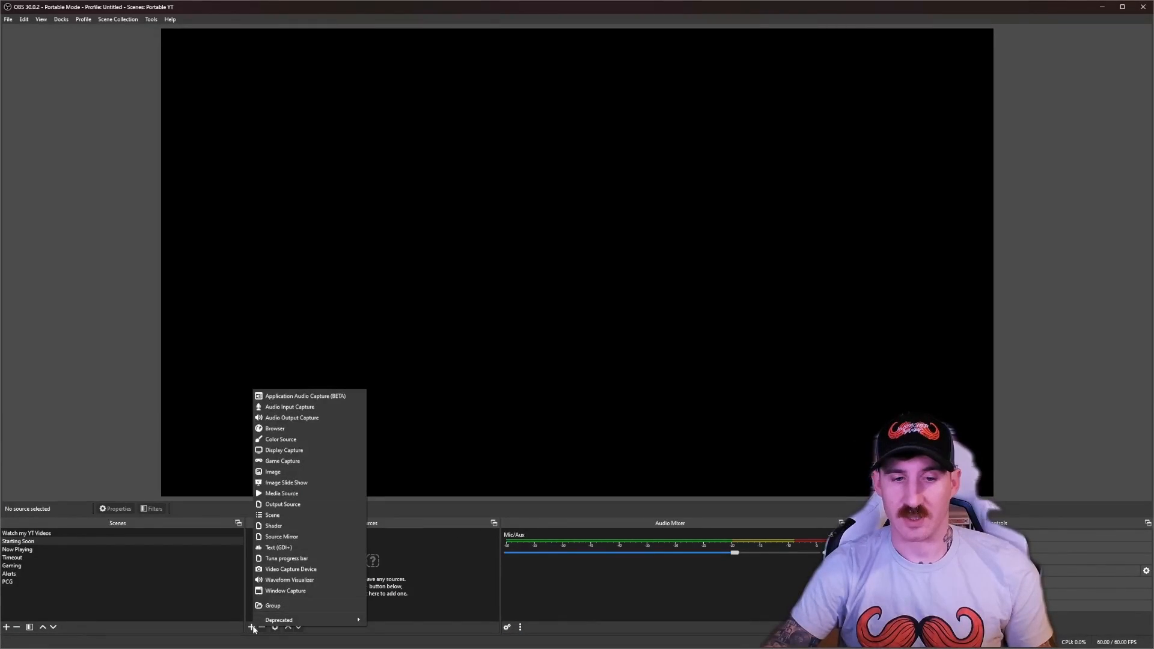
left_click(319, 397)
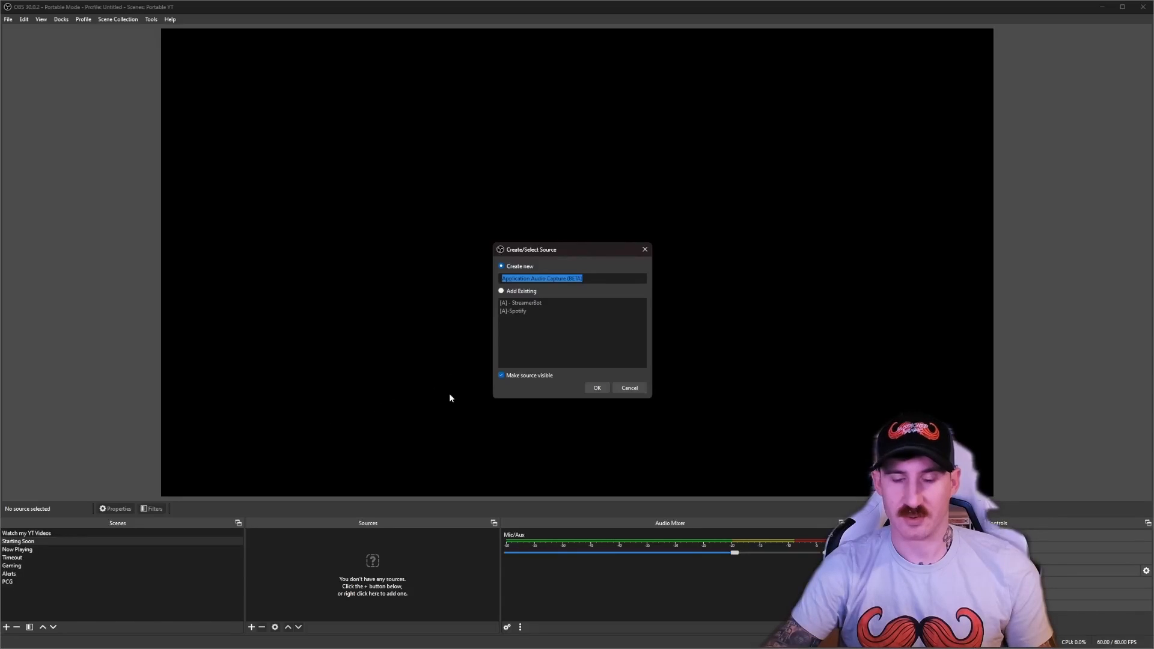
type("speakerbot")
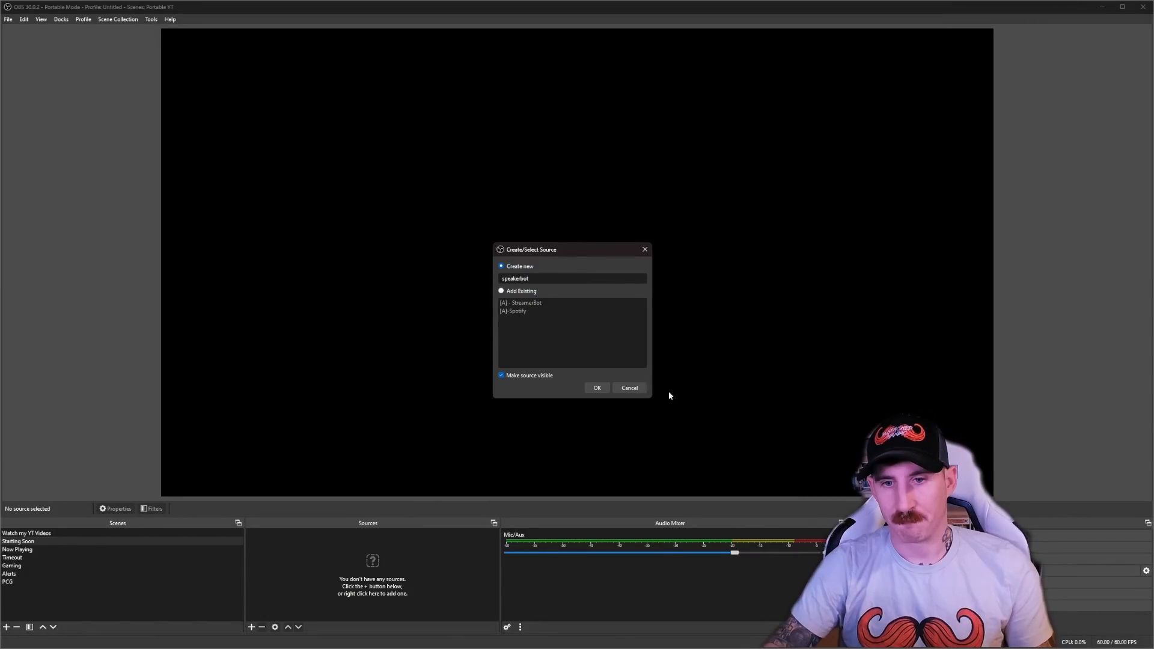
left_click(597, 388)
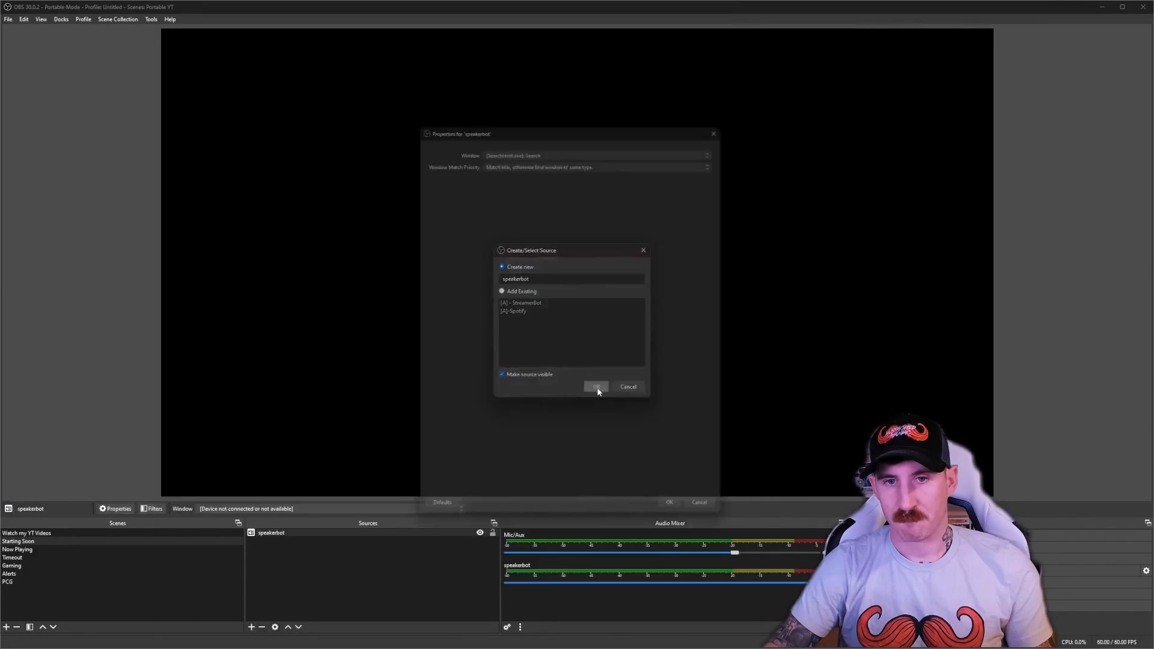
left_click(637, 144)
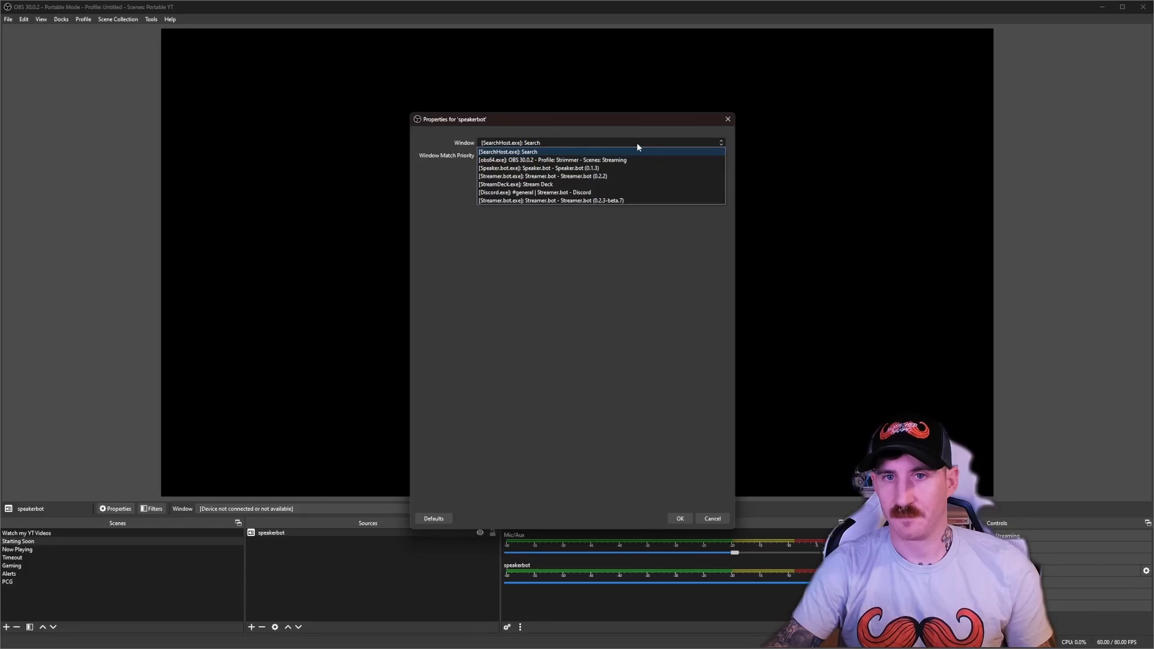
left_click(572, 168)
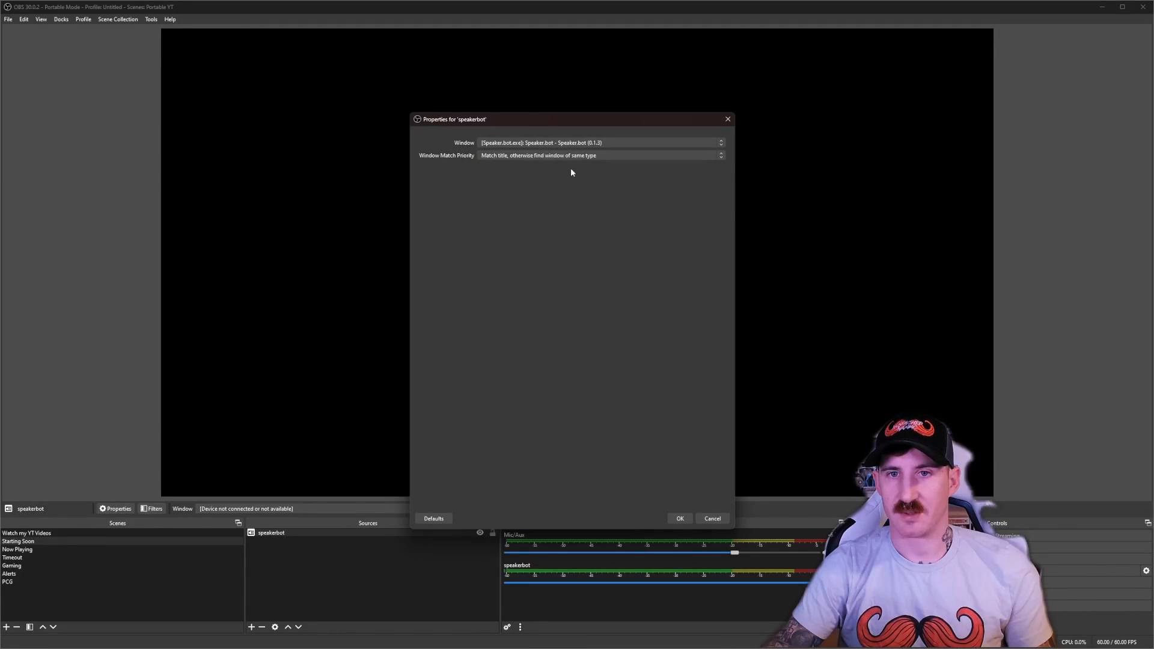
left_click(678, 519)
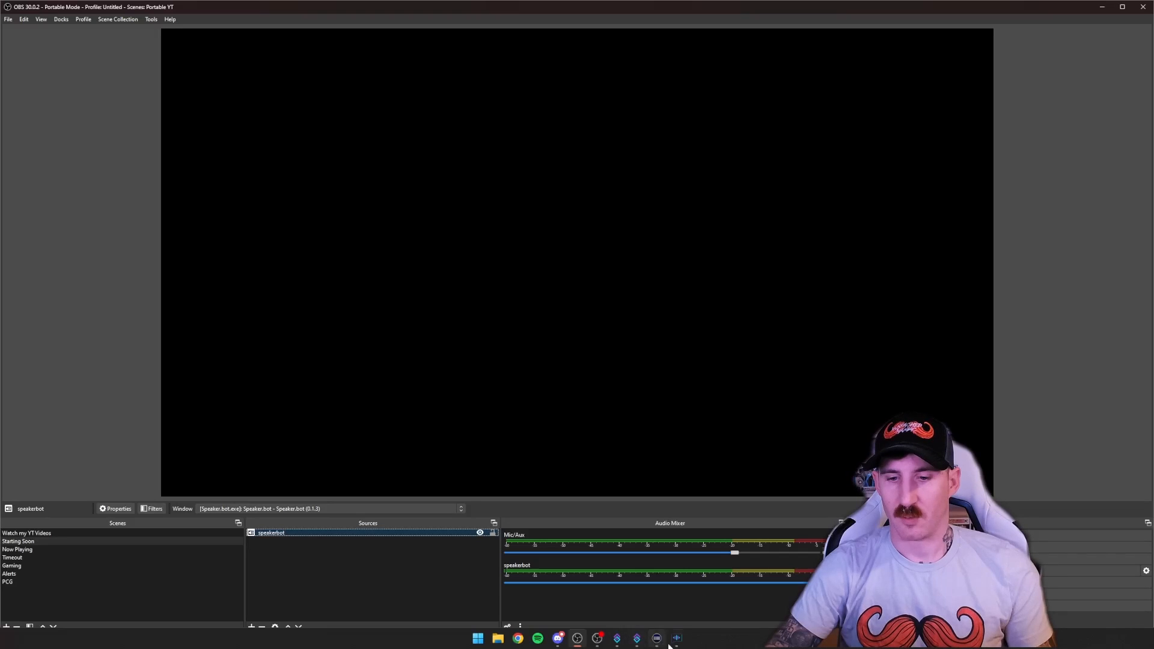
Switch to Speaker.bot, play the test message to check the speakerbot audio meter in OBS, and minimize Speaker.bot
left_click(676, 640)
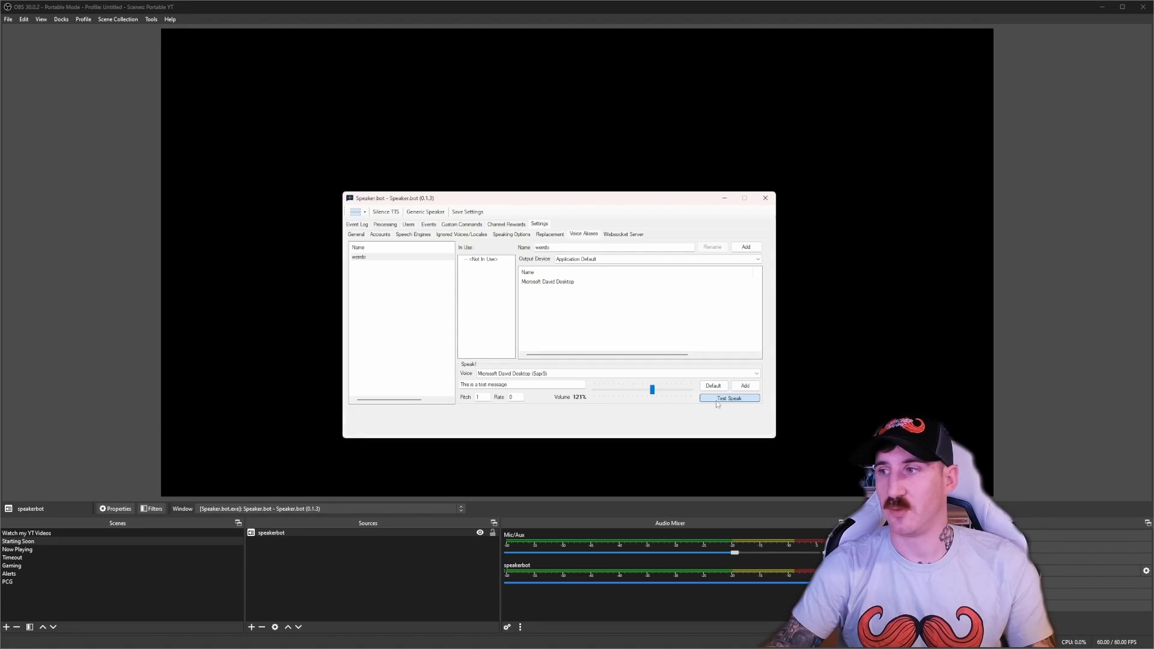
left_click(716, 402)
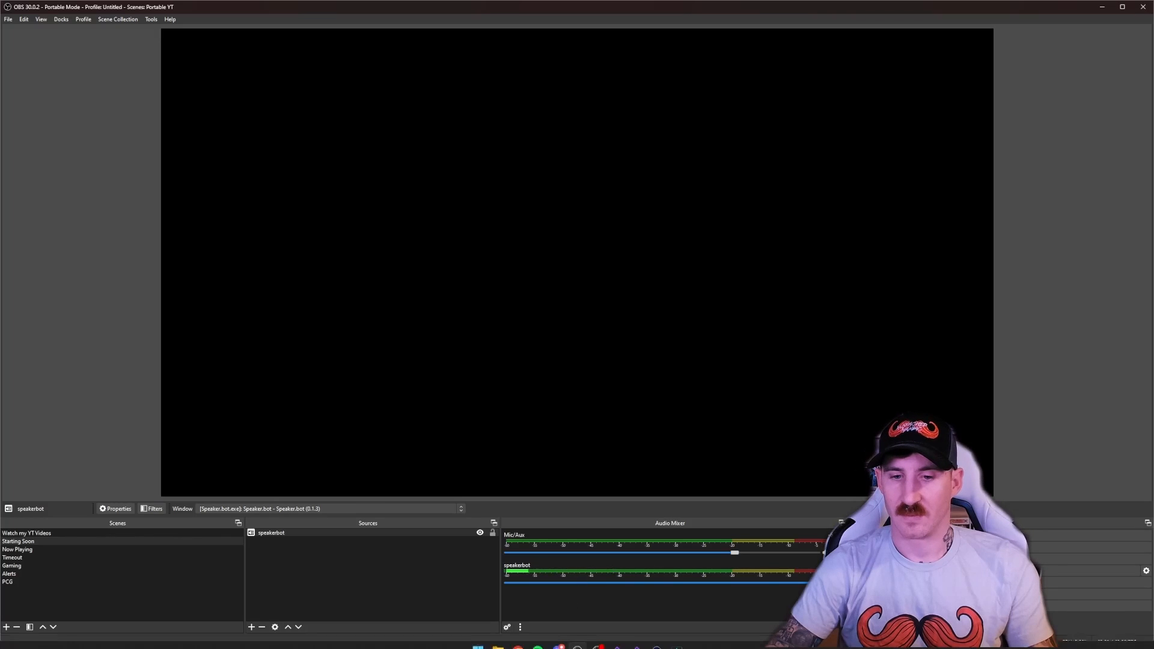
left_click(676, 641)
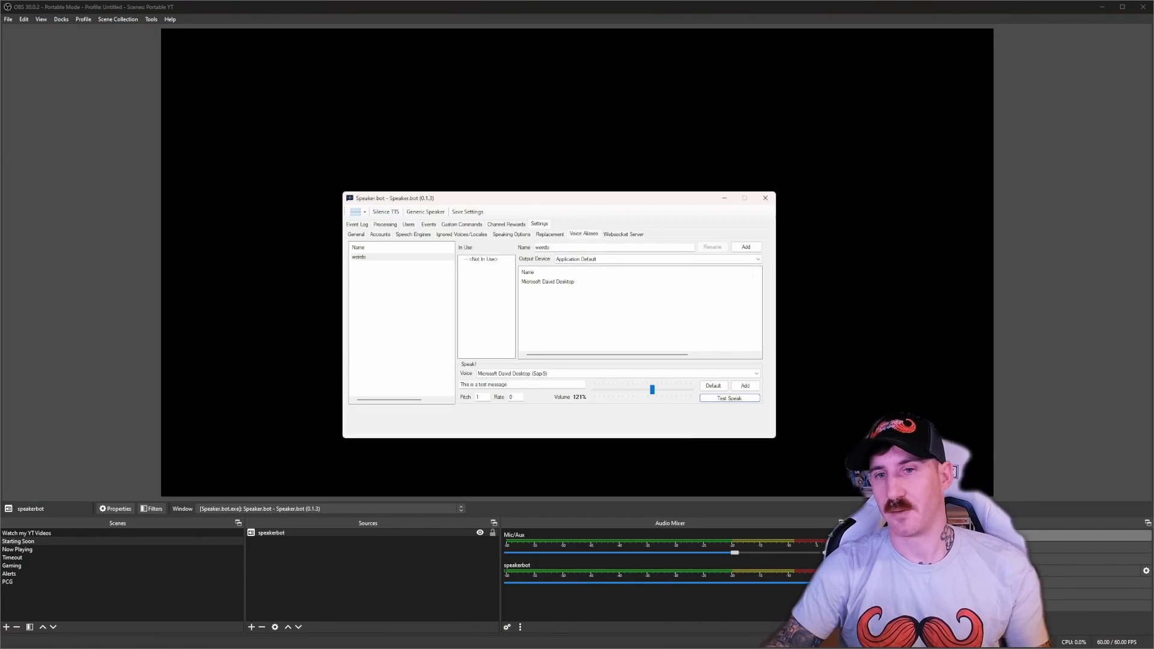
left_click(724, 198)
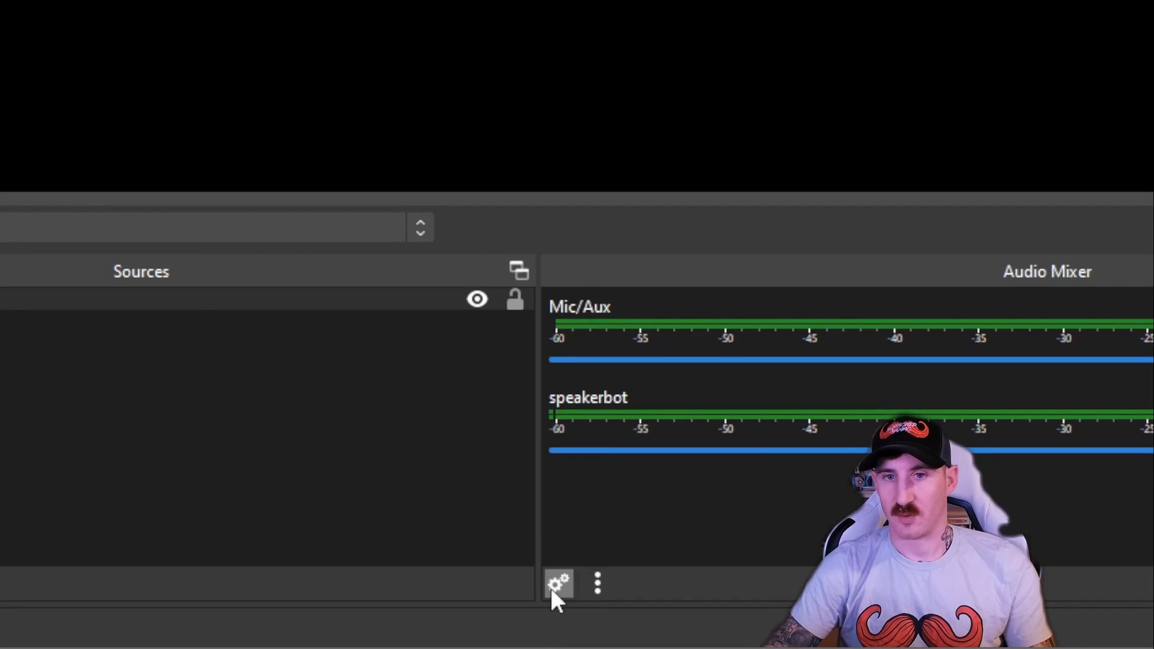
Set the speakerbot source's audio monitoring to Monitor and Output in the advanced audio properties
left_click(553, 589)
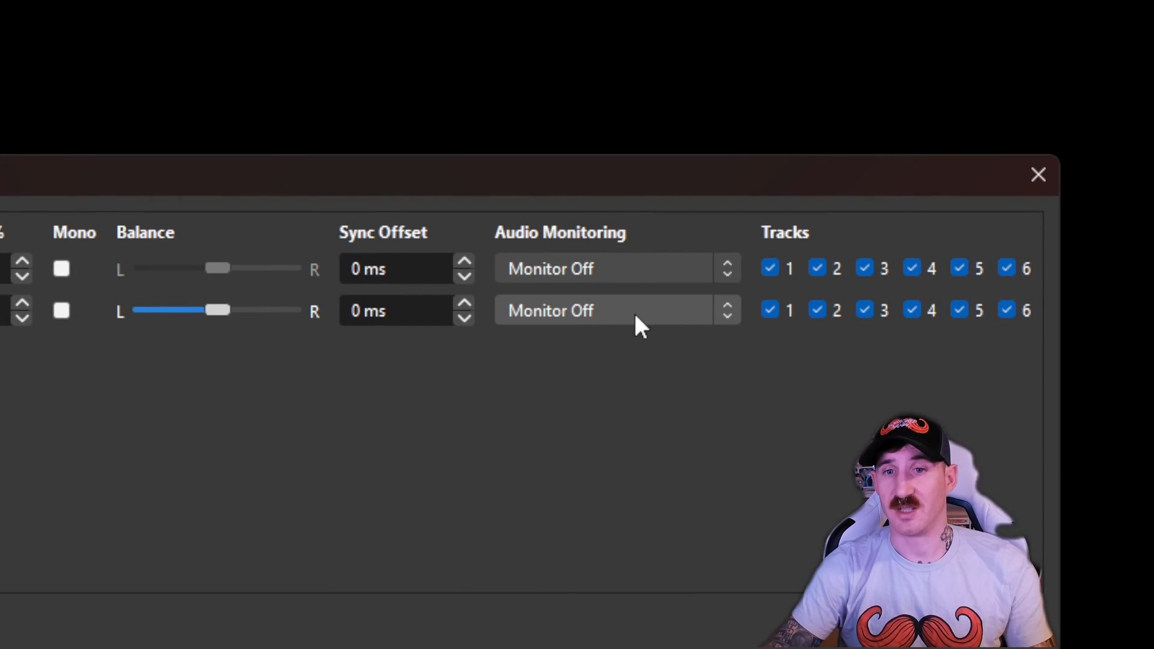
left_click(636, 316)
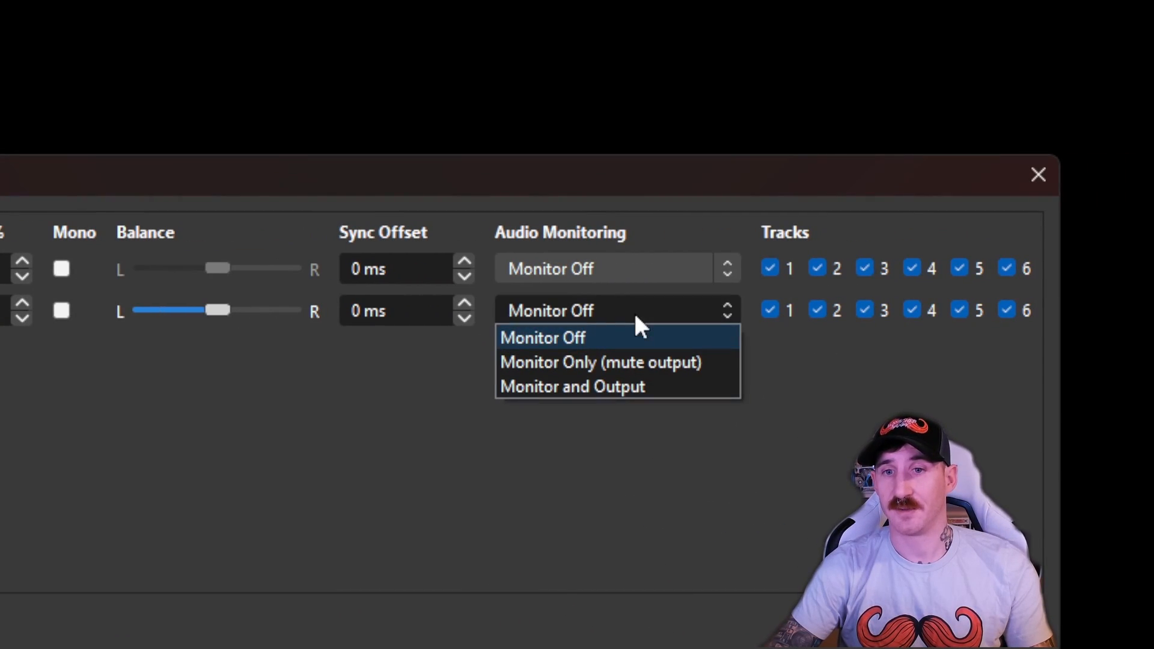
left_click(592, 392)
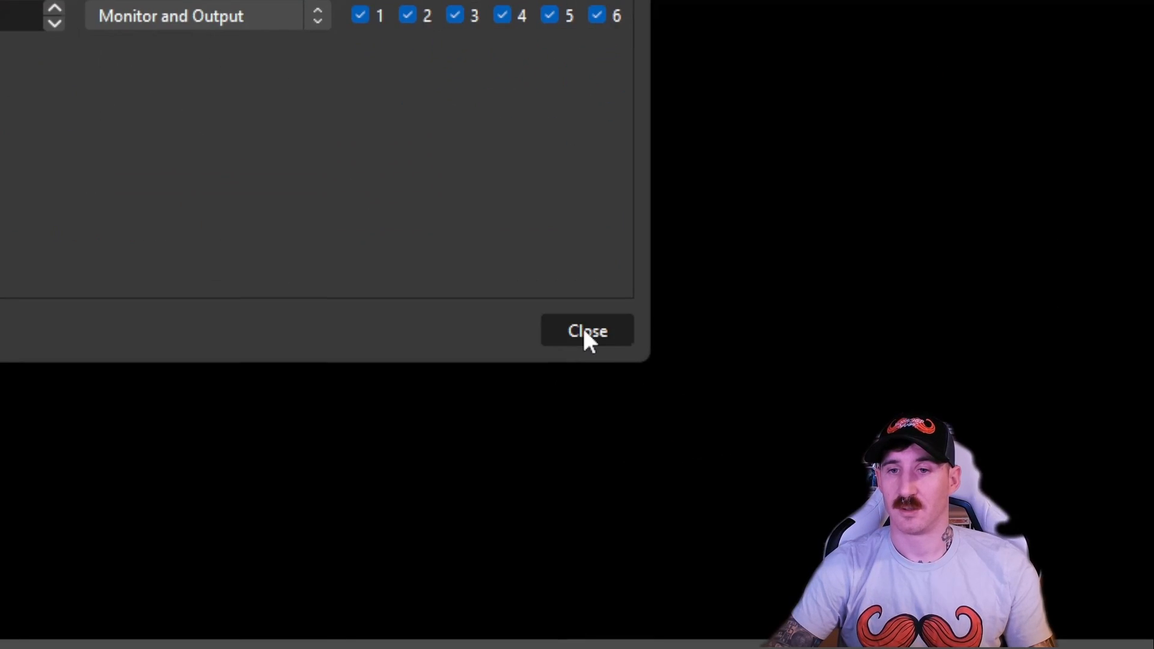
left_click(587, 330)
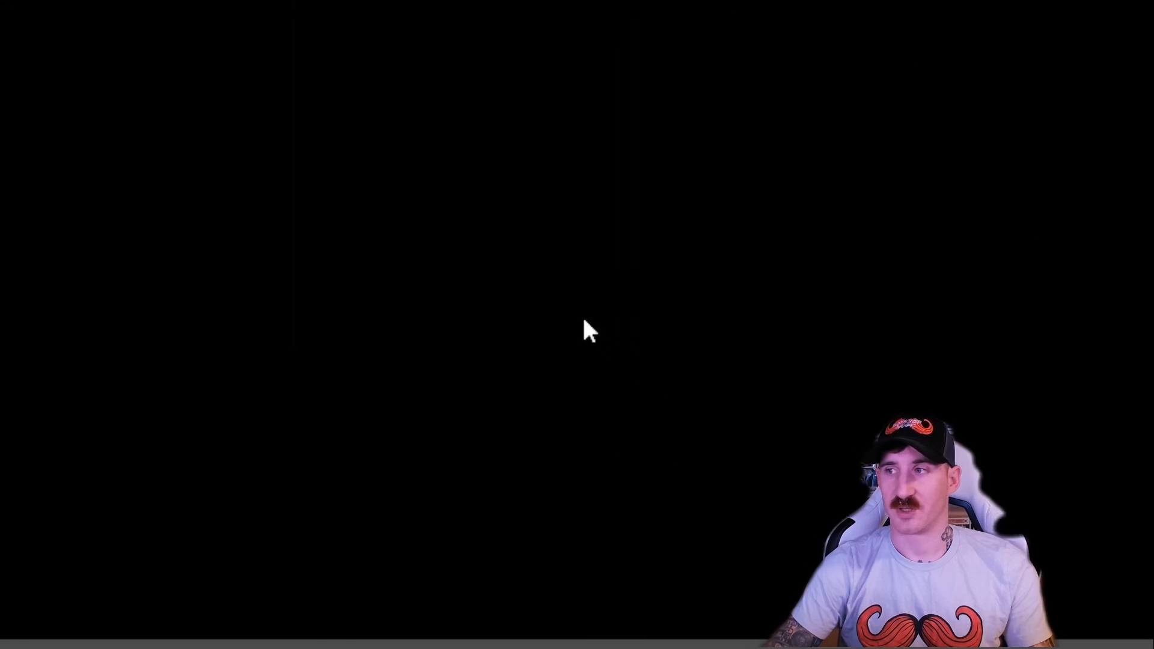
Minimize OBS, switch to Streamer.bot, and add an action named "talk dirty to me"
left_click(1101, 7)
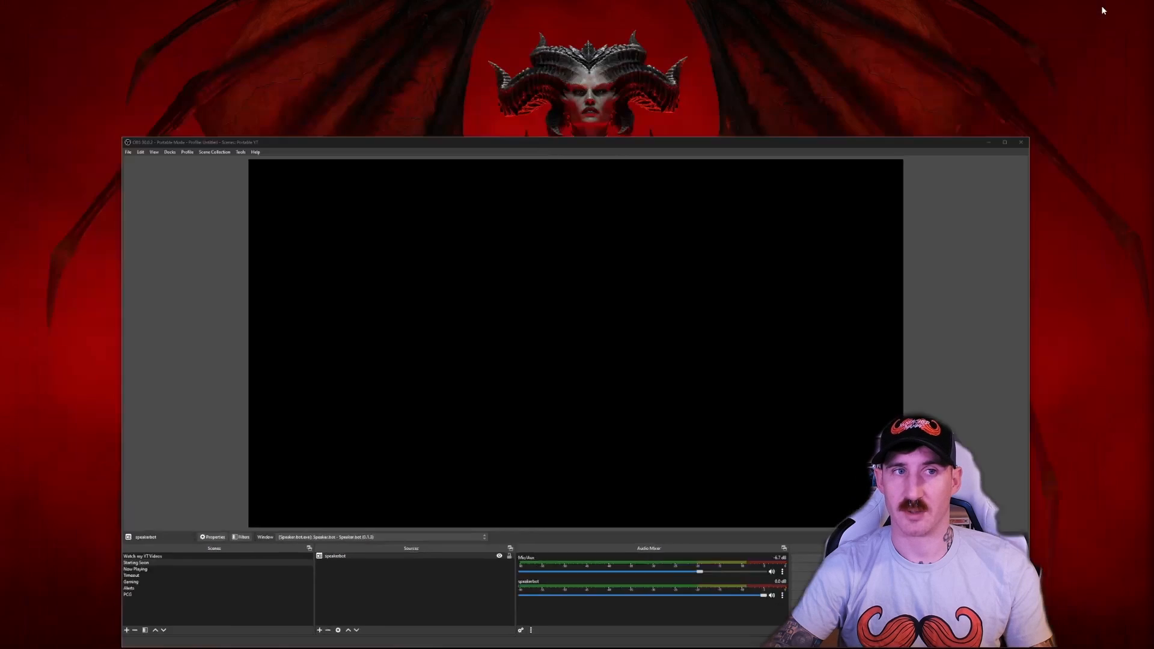
mouse_move(709, 634)
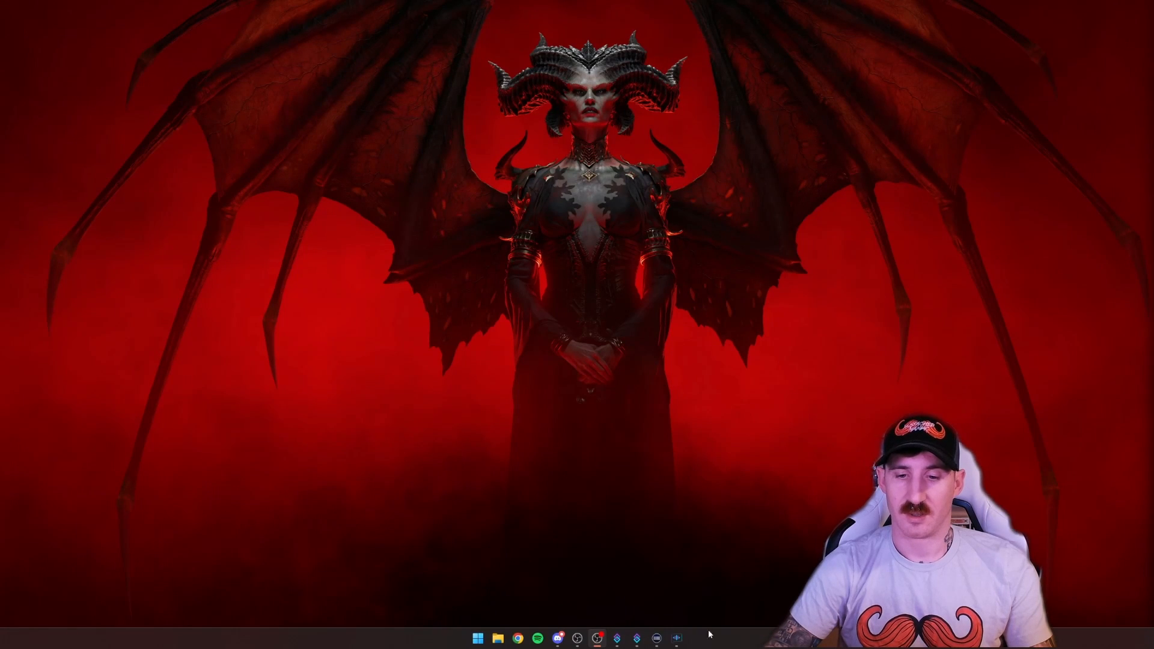
left_click(617, 639)
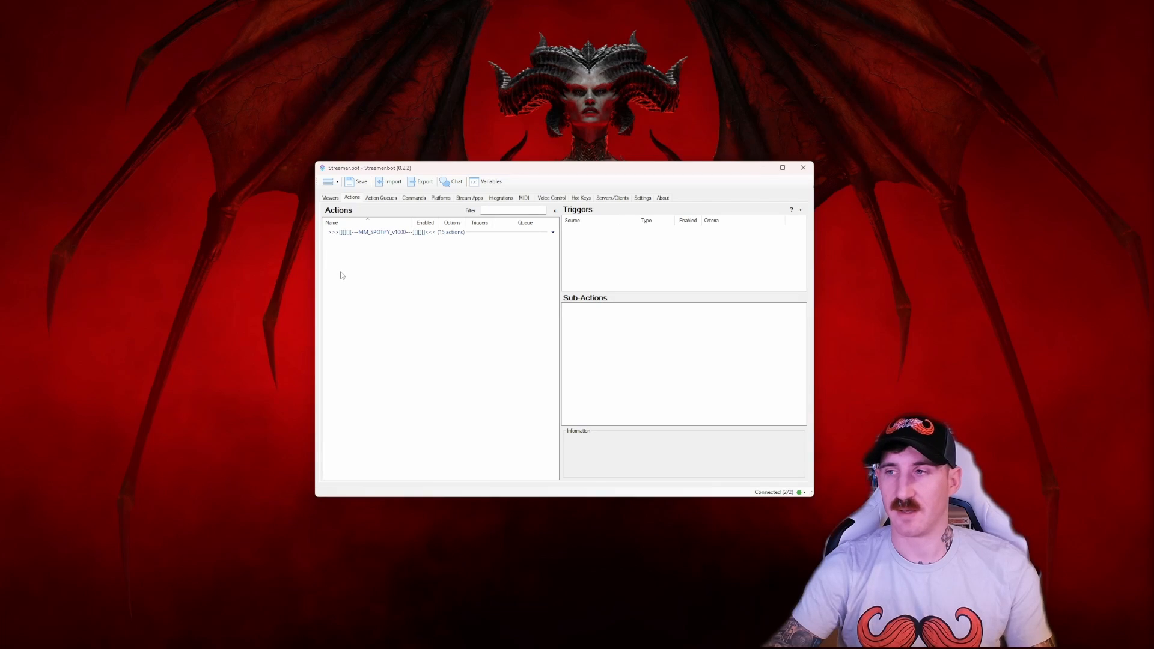
right_click(351, 289)
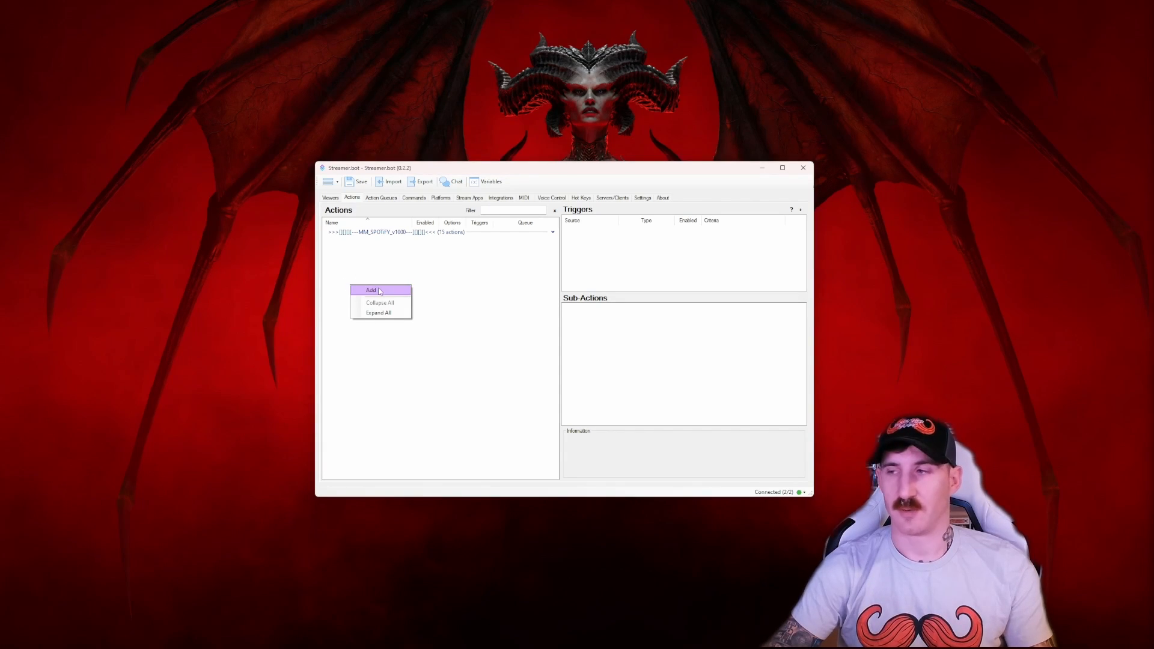
left_click(372, 290)
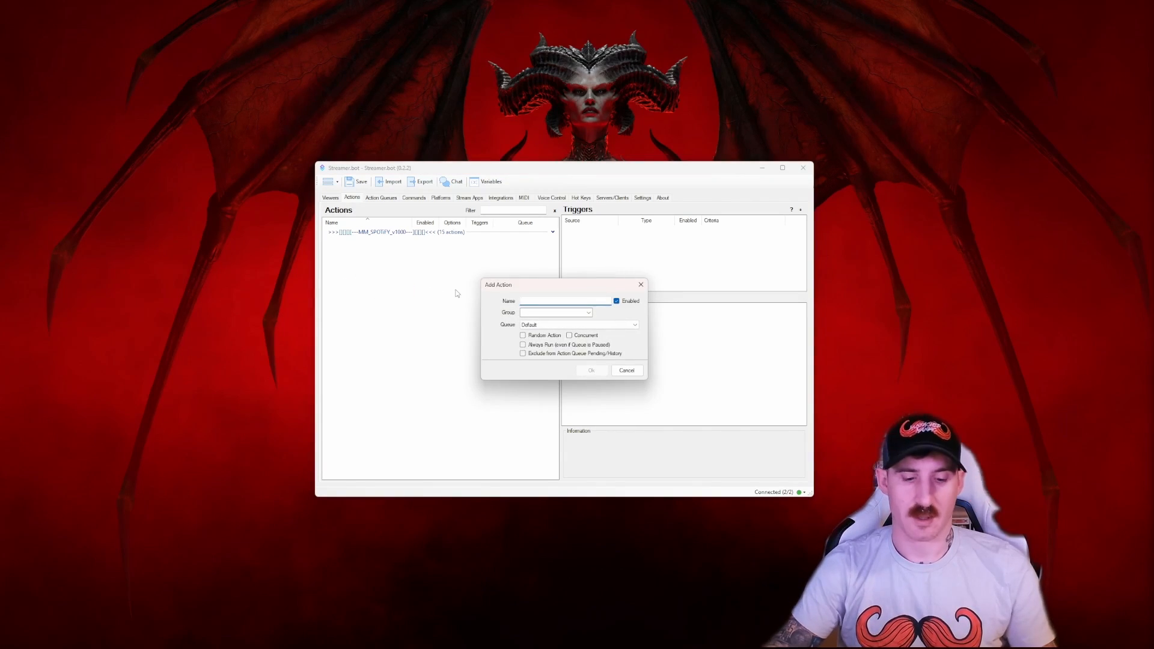
type("lk dirty to me")
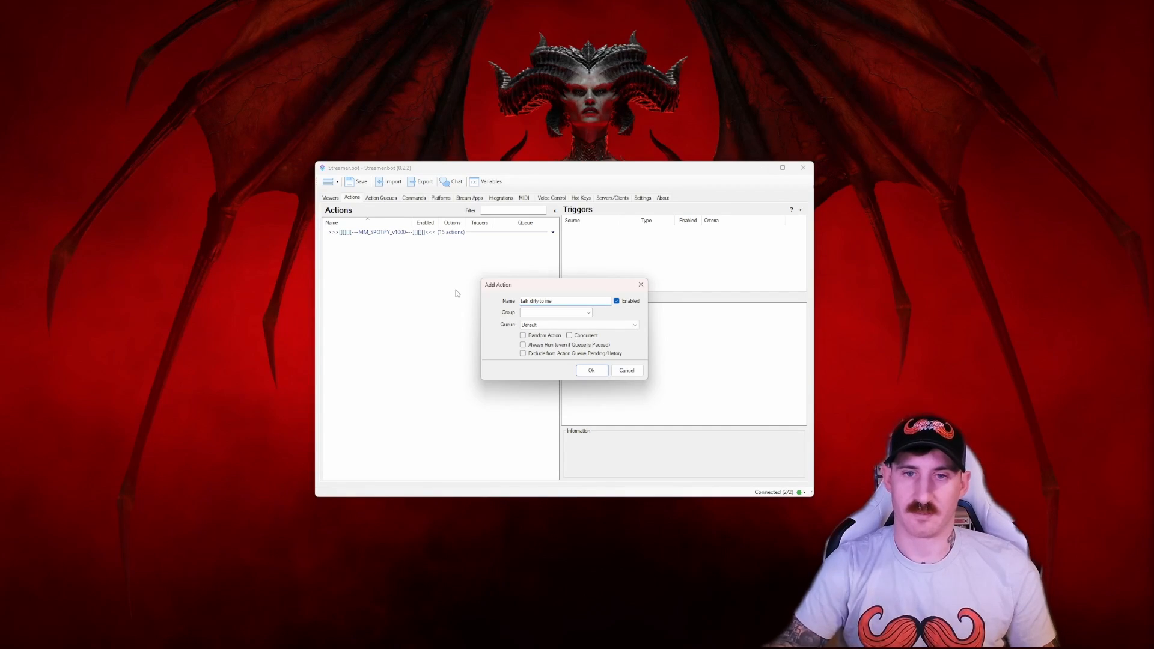
left_click(602, 371)
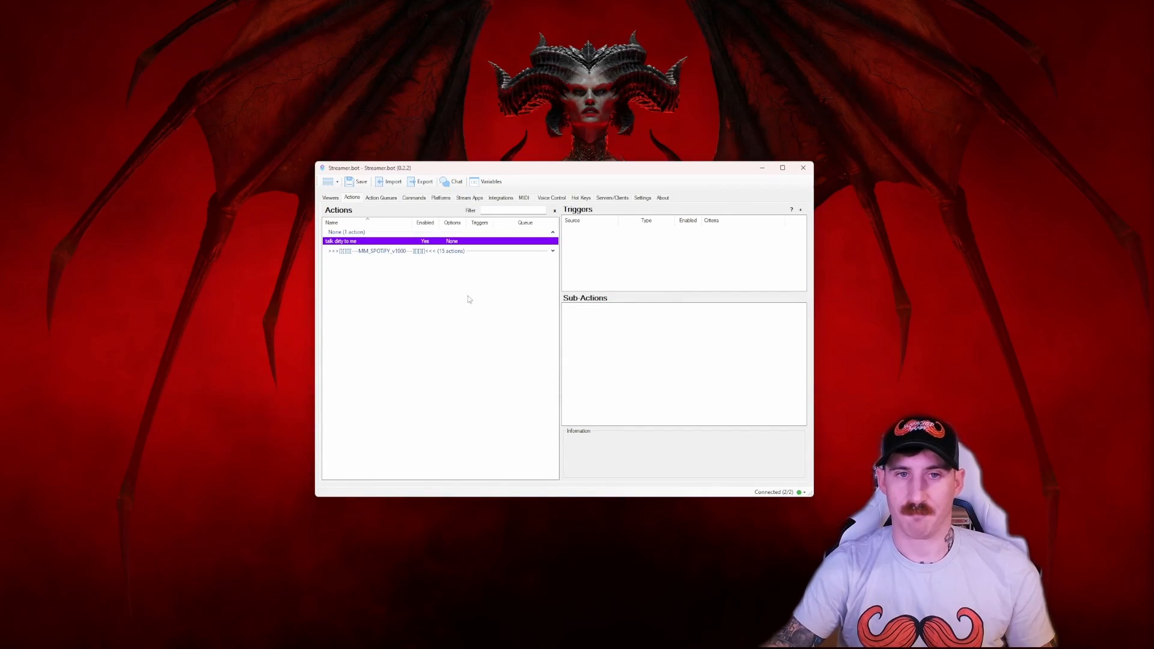
left_click(471, 320)
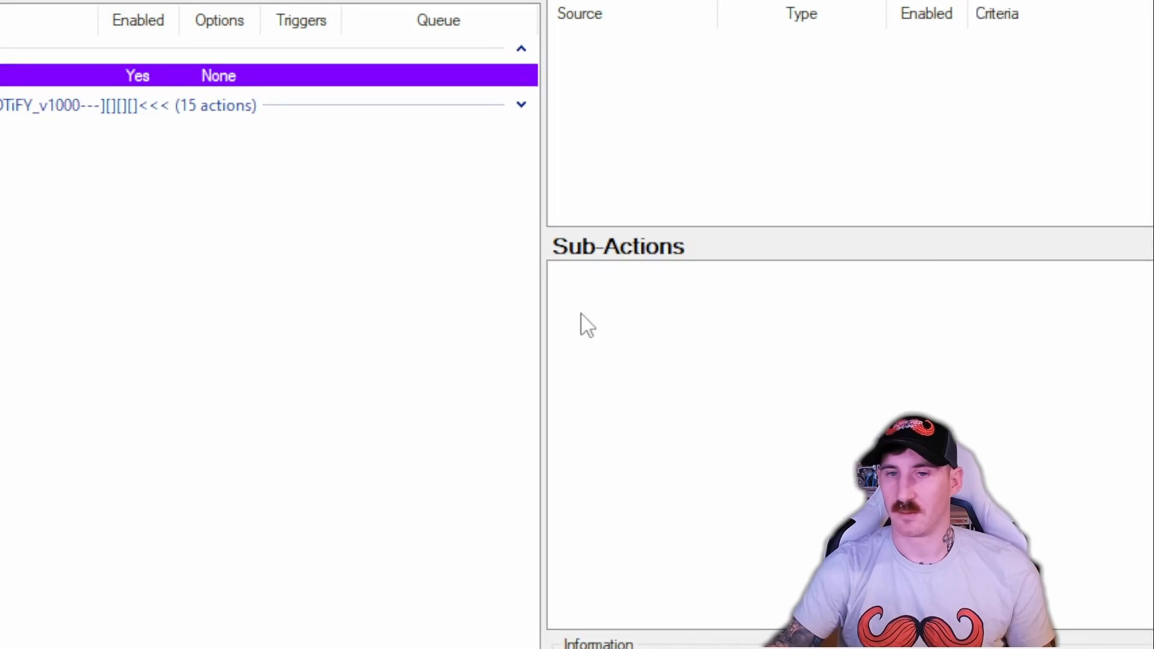
Add a Speaker.bot Speak sub-action to the "talk dirty to me" action with the voice alias "weirdo"
right_click(580, 298)
mouse_move(712, 467)
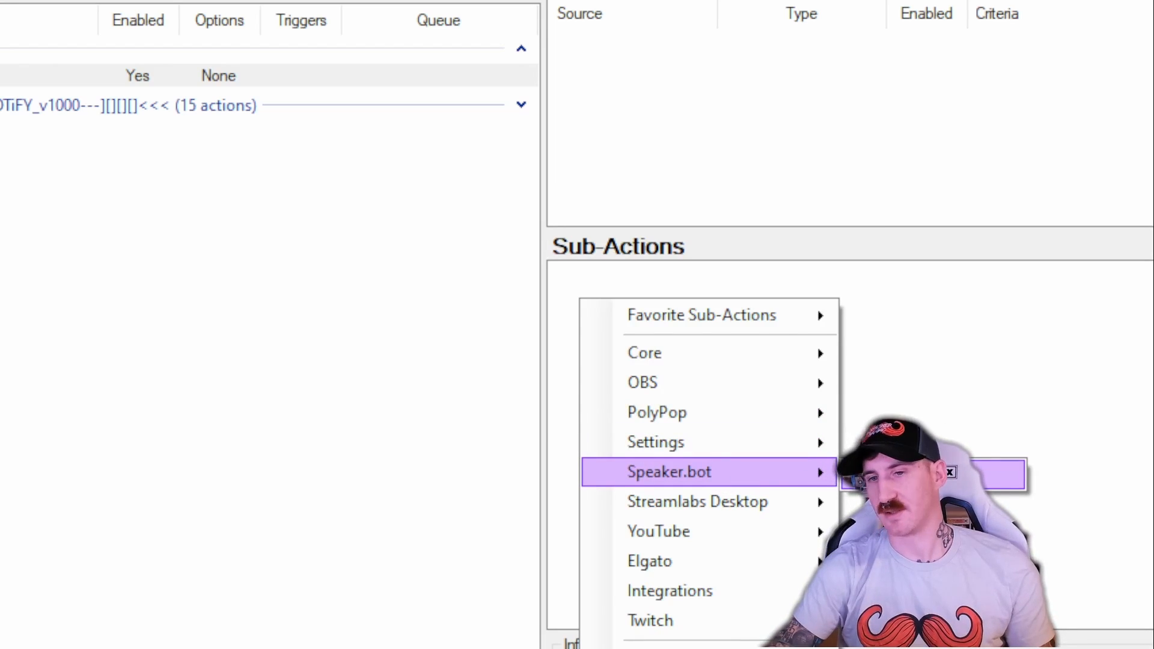
left_click(901, 473)
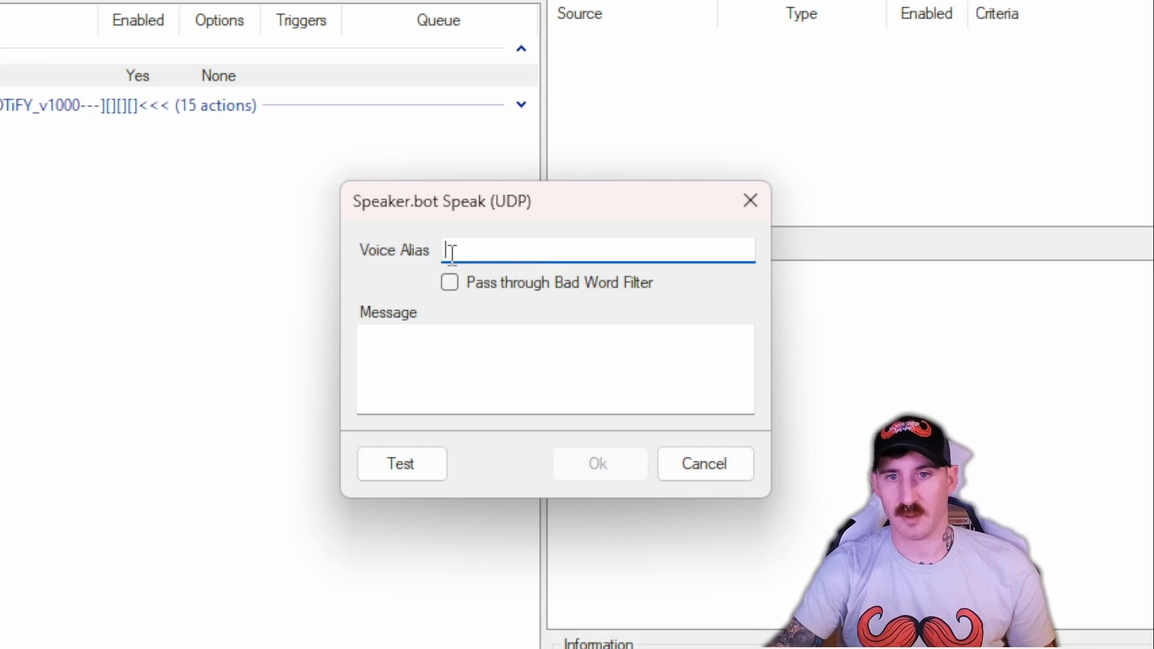
type("weirdo")
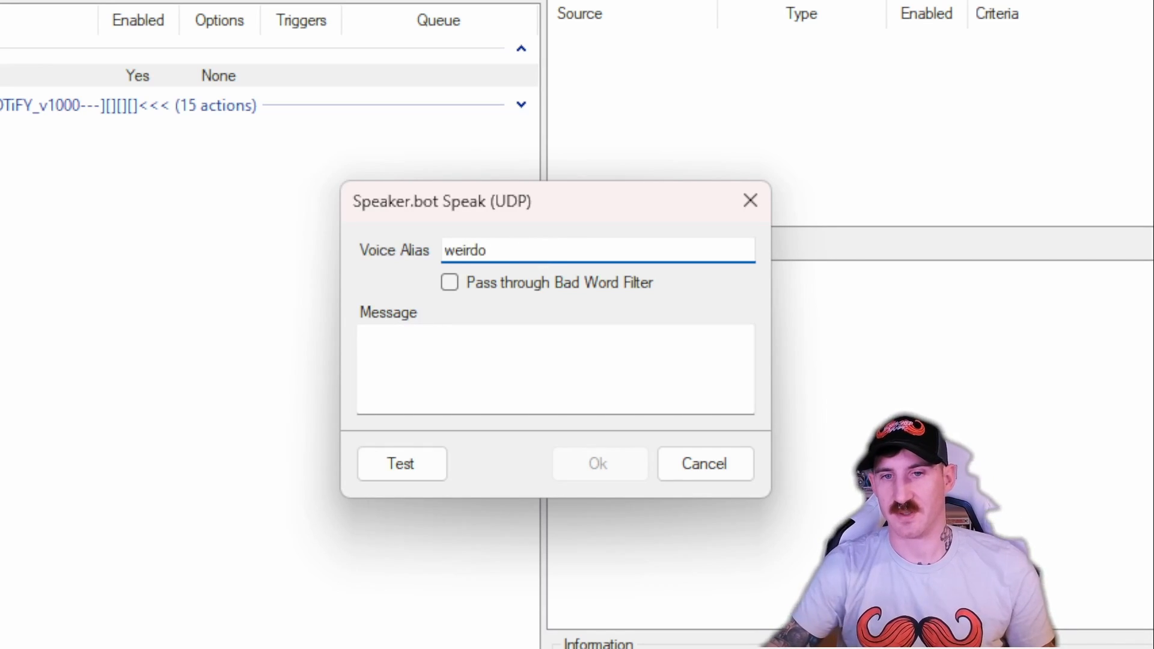
Check the voice alias name in Speaker.bot, then minimize Speaker.bot and OBS to return to Streamer.bot
key("alt+Tab")
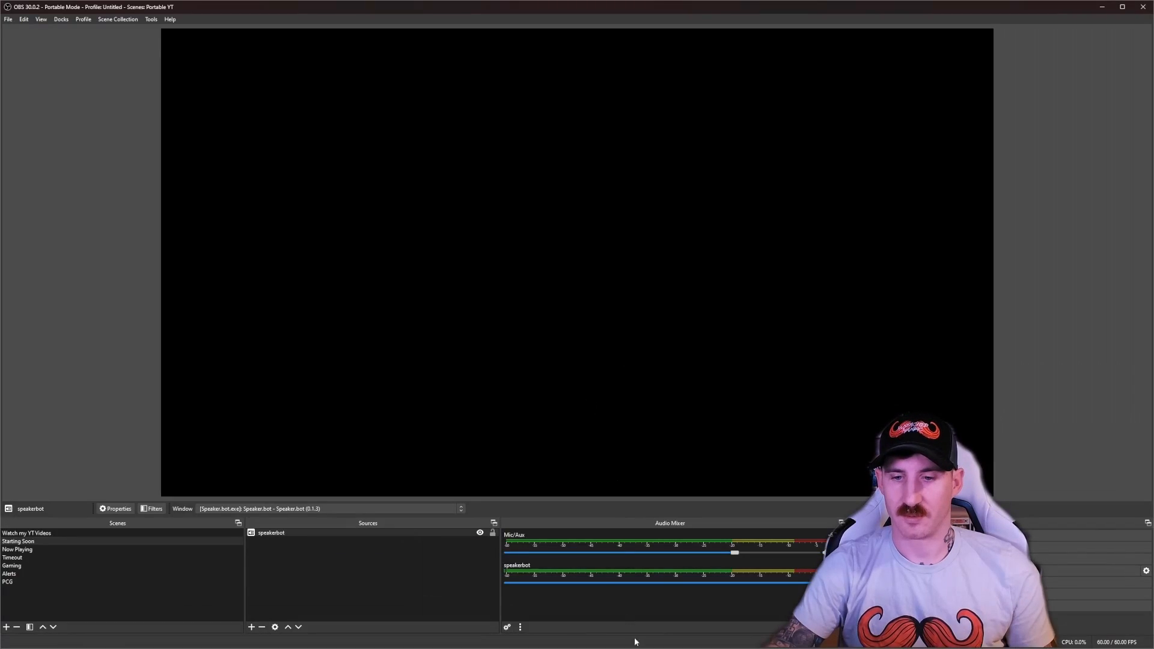
mouse_move(746, 634)
left_click(675, 638)
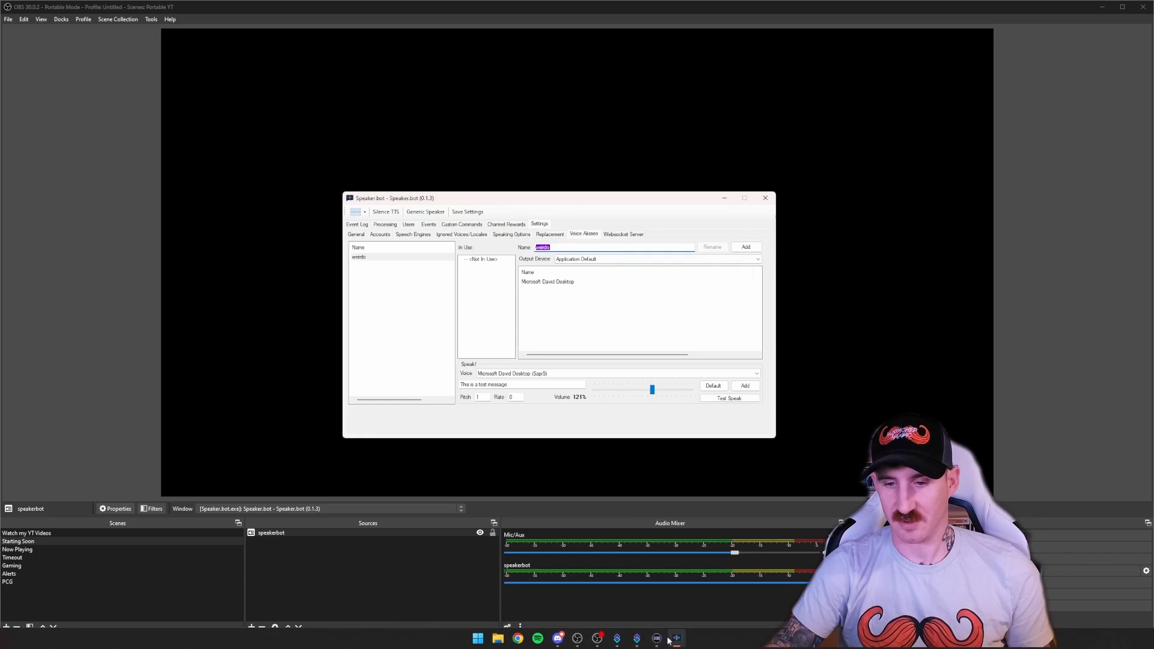
left_click(725, 197)
left_click(1099, 7)
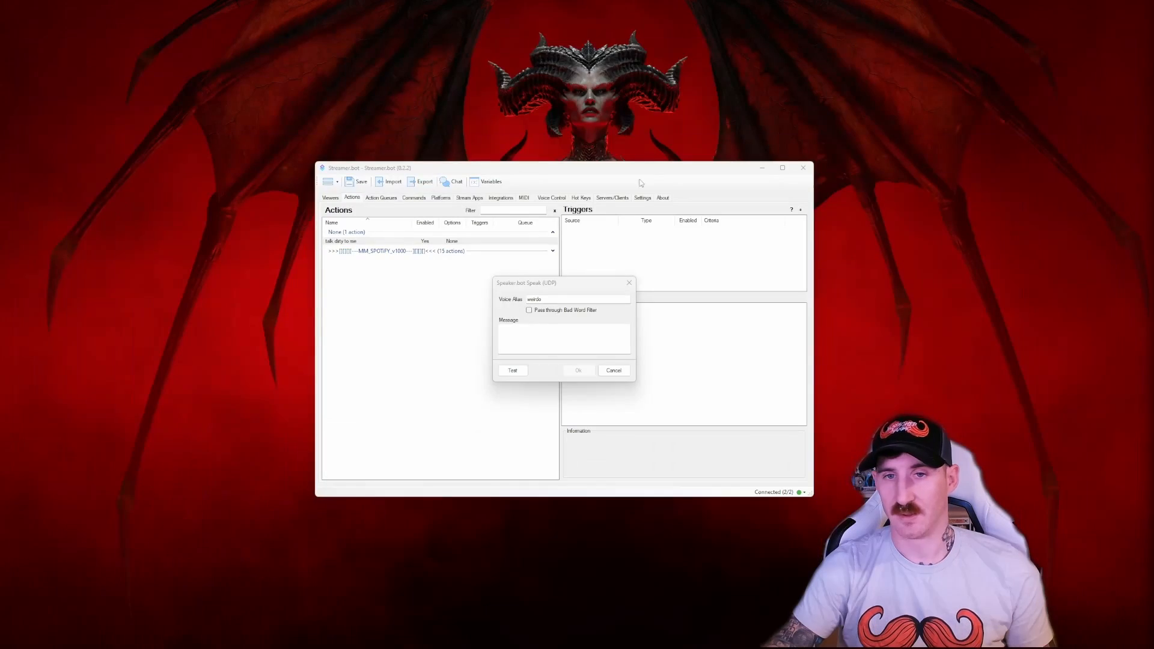
Re-enter the voice alias "weirdo", set the message to %rawInput%, and save the Speak sub-action
left_click(553, 296)
type("weirdo")
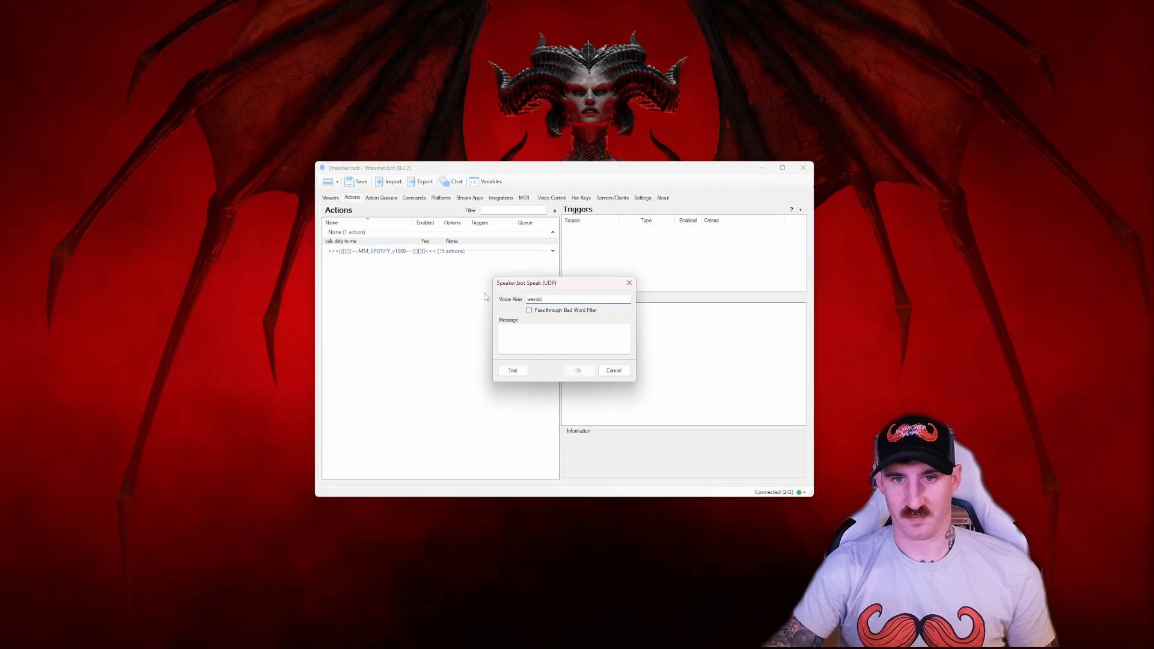
left_click(525, 331)
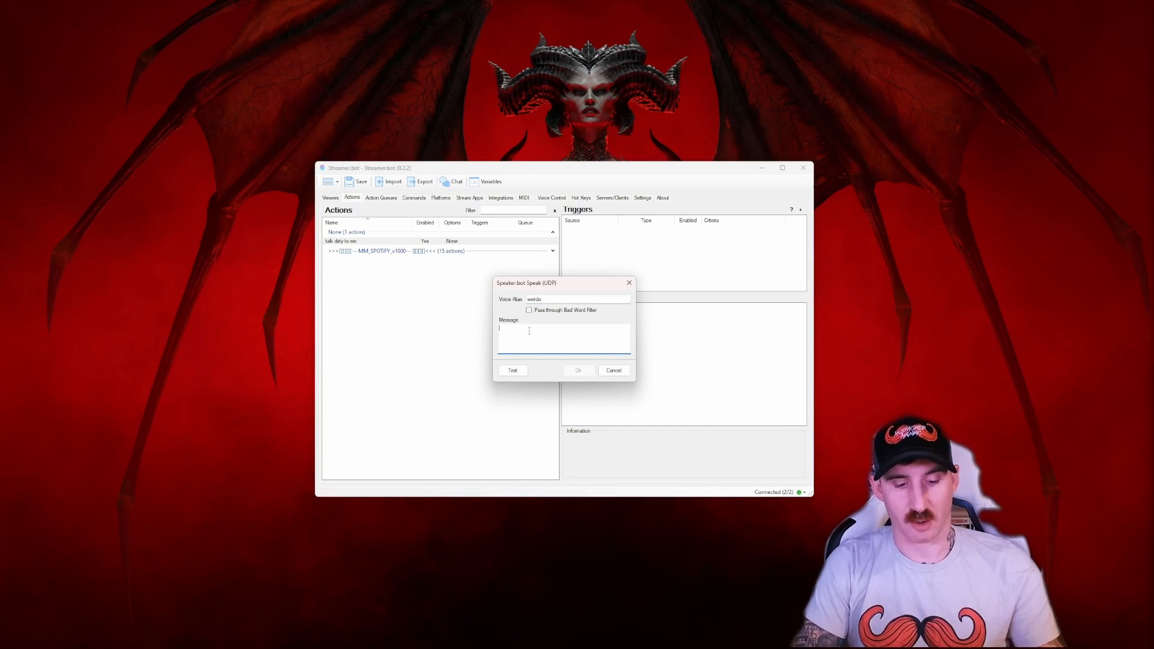
type("%rawinput%")
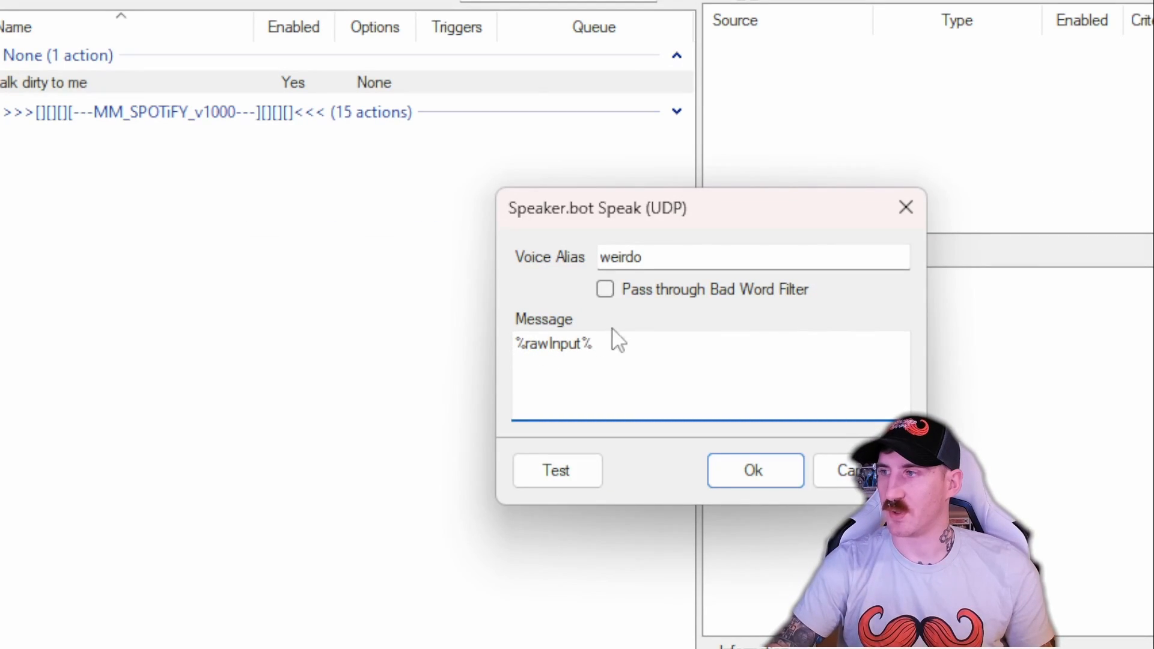
left_click(765, 478)
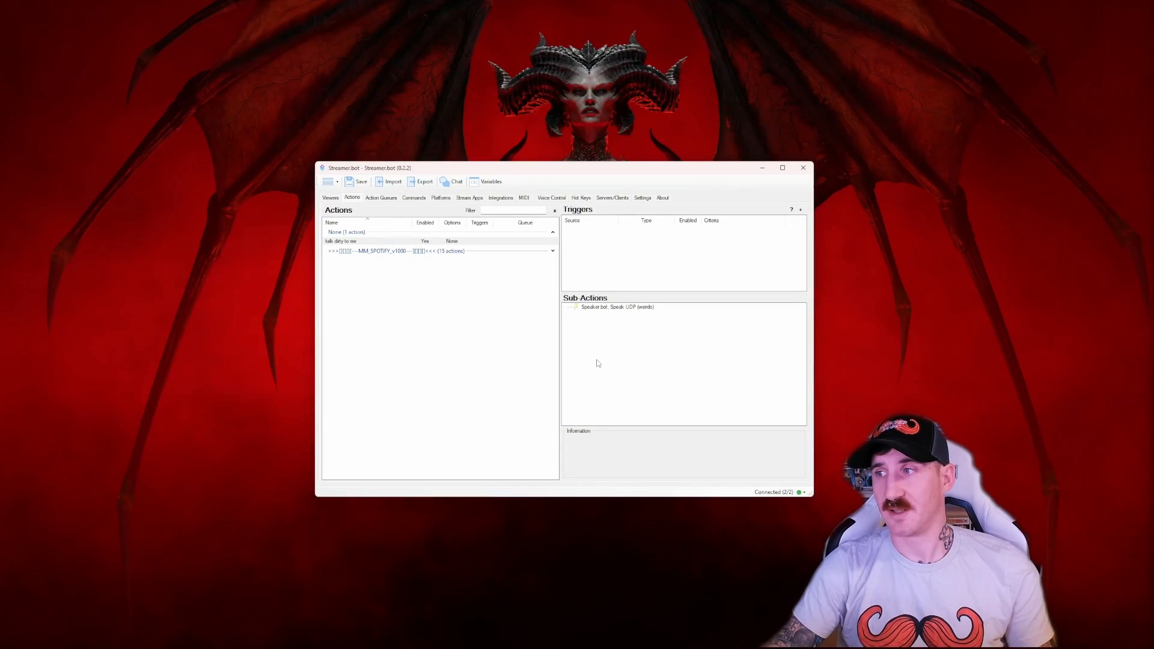
Start adding a Twitch Channel Reward trigger of type Reward Redemption to the "talk dirty to me" action
right_click(572, 238)
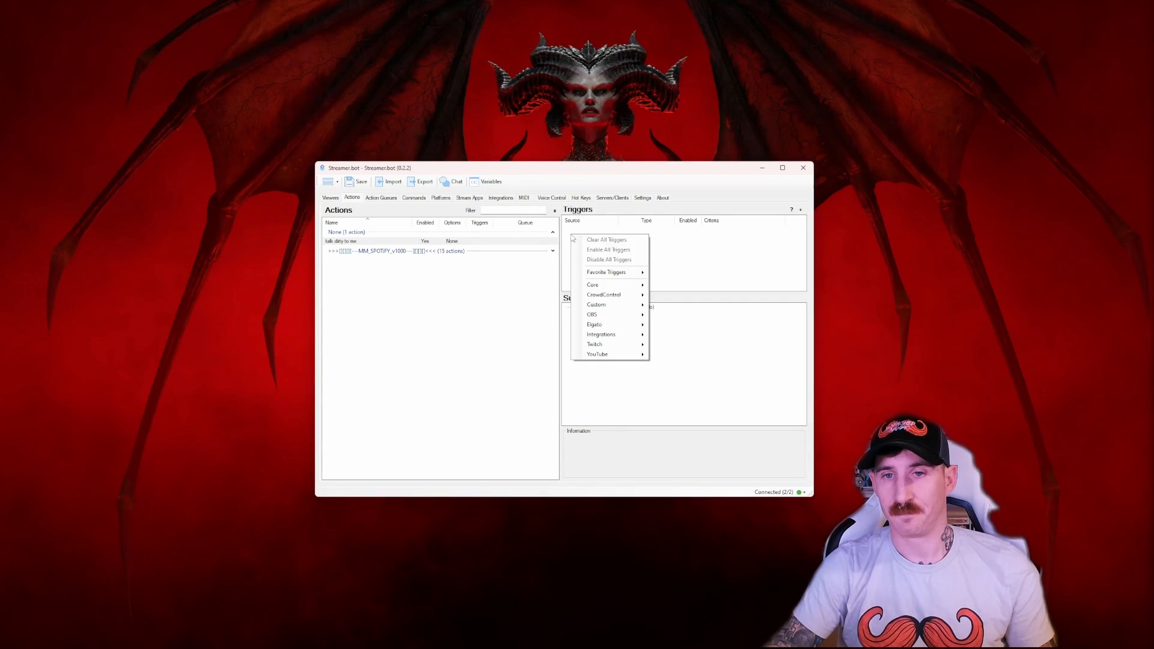
mouse_move(617, 347)
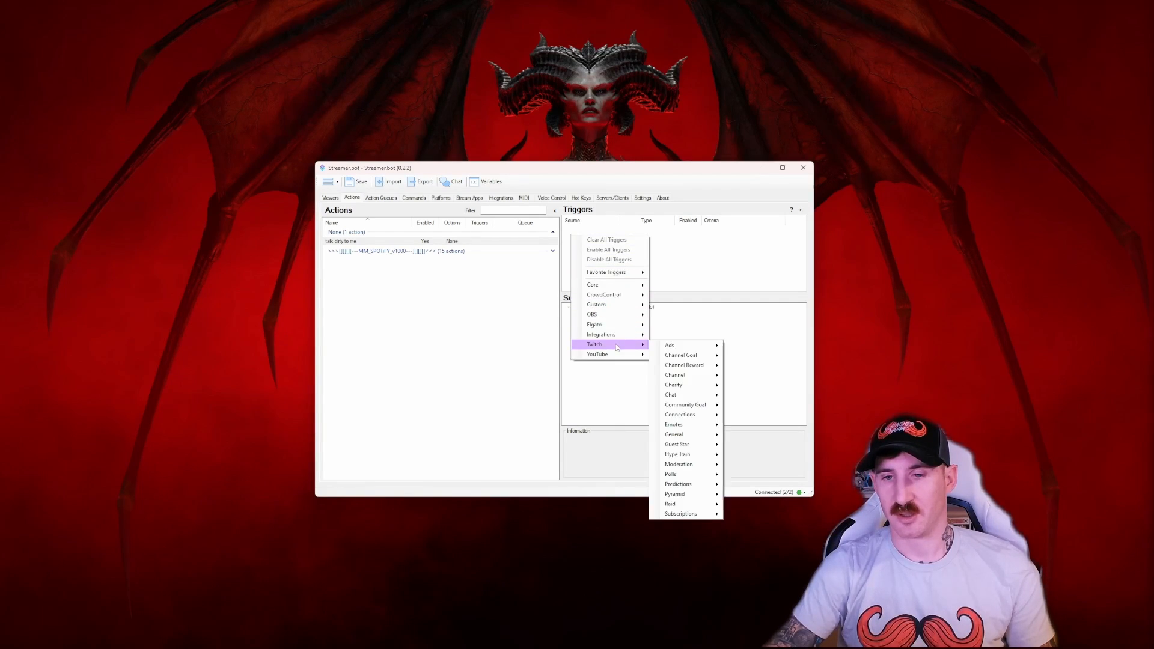
mouse_move(707, 366)
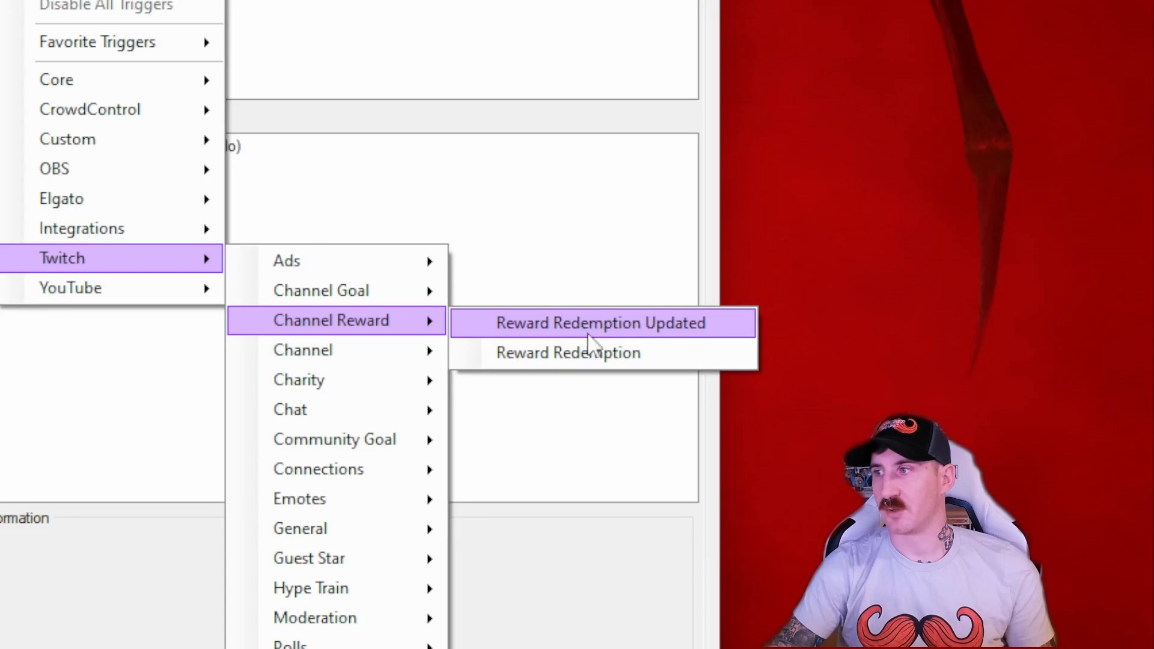
left_click(662, 347)
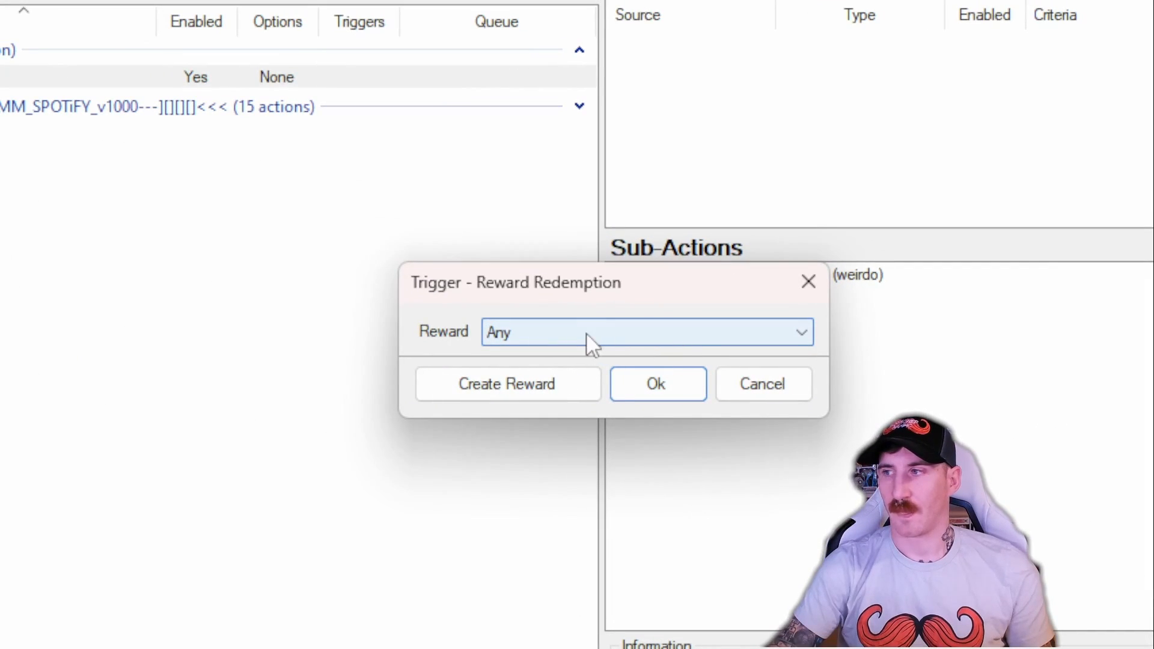
Create a channel reward titled "Talk Dirty" with user input required, apply it to the trigger, and save the Streamer.bot configuration
left_click(565, 384)
left_click(494, 132)
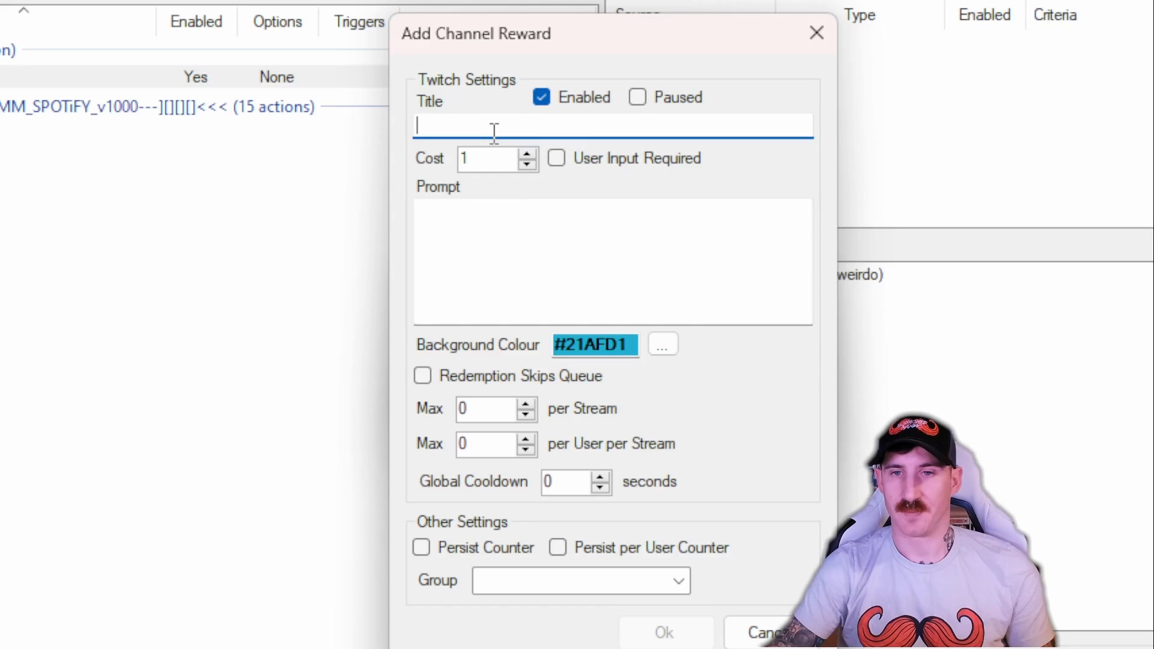
type("Talk Dirty")
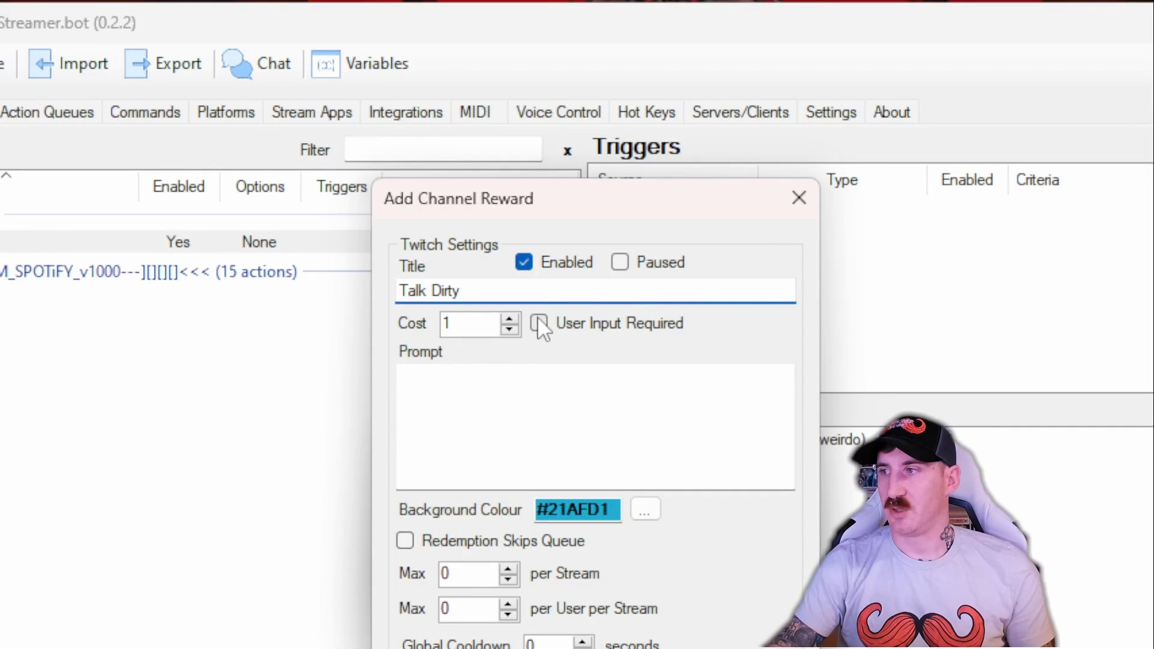
left_click(539, 321)
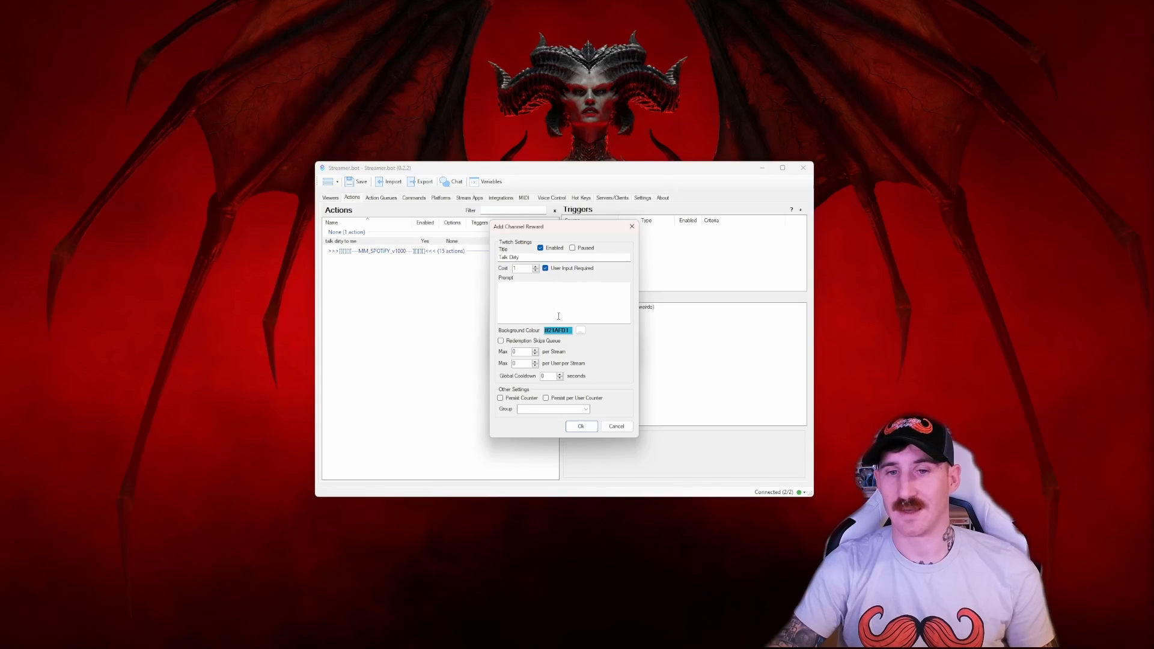
left_click(581, 426)
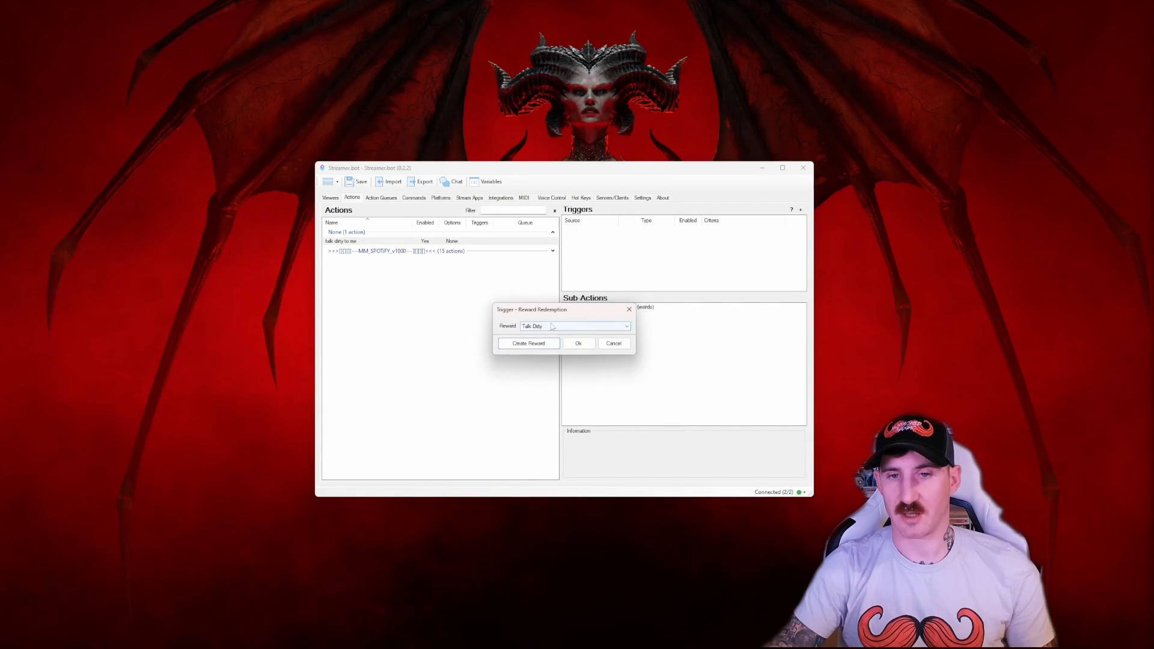
left_click(578, 346)
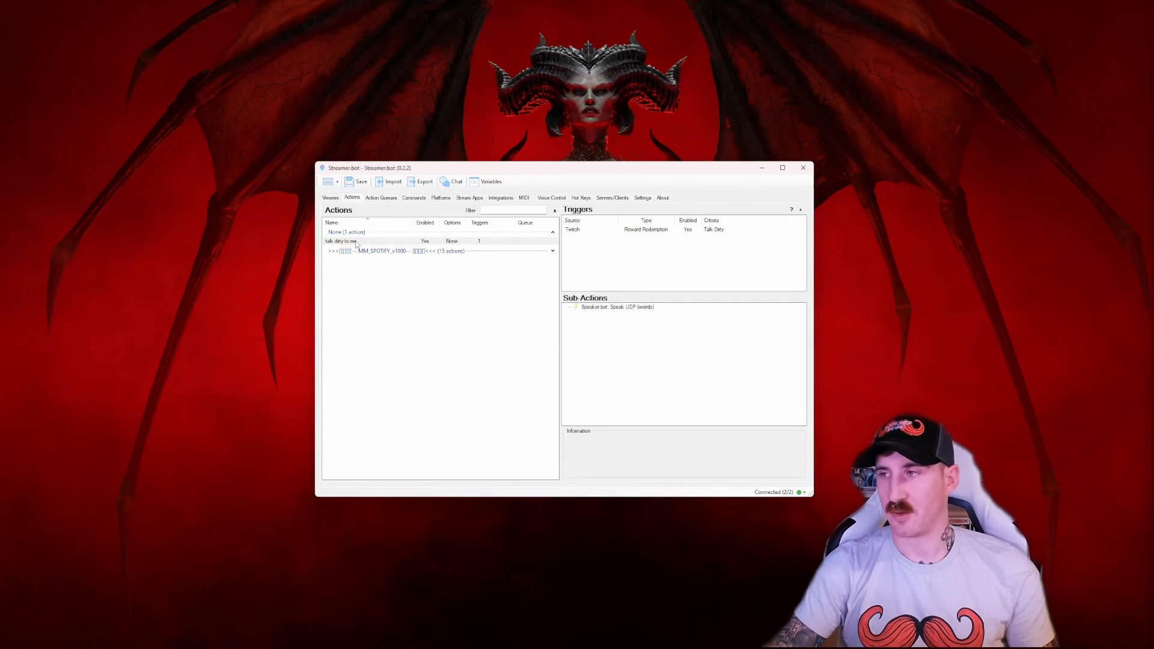
left_click(358, 181)
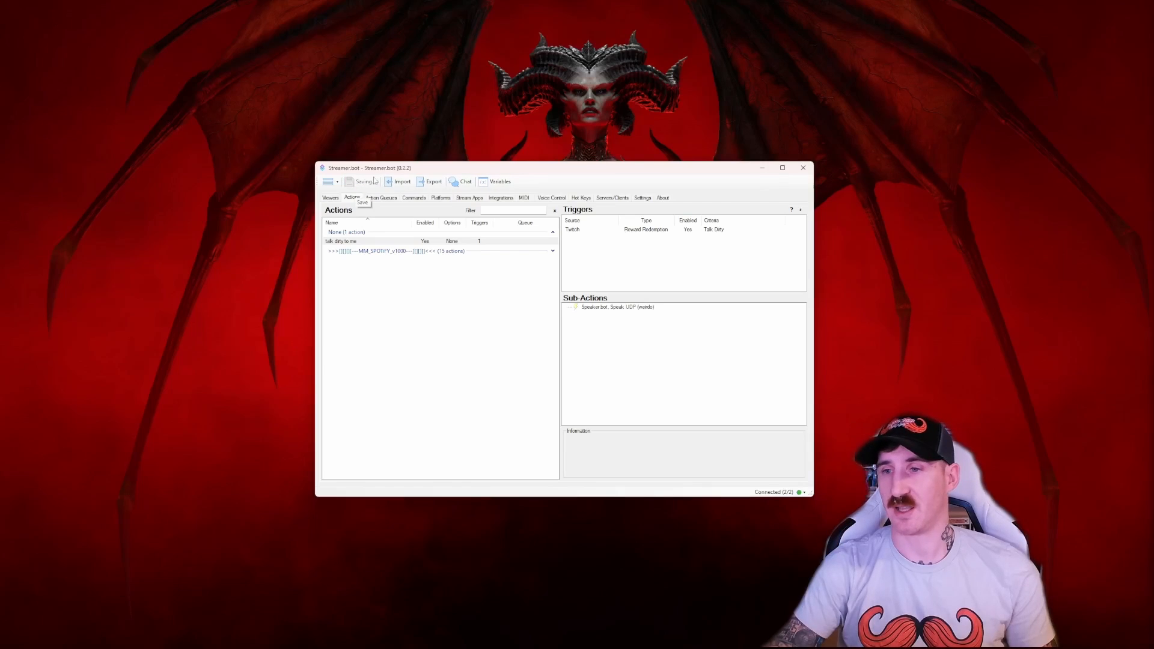
Switch to OBS and show the Chat dock
left_click(577, 638)
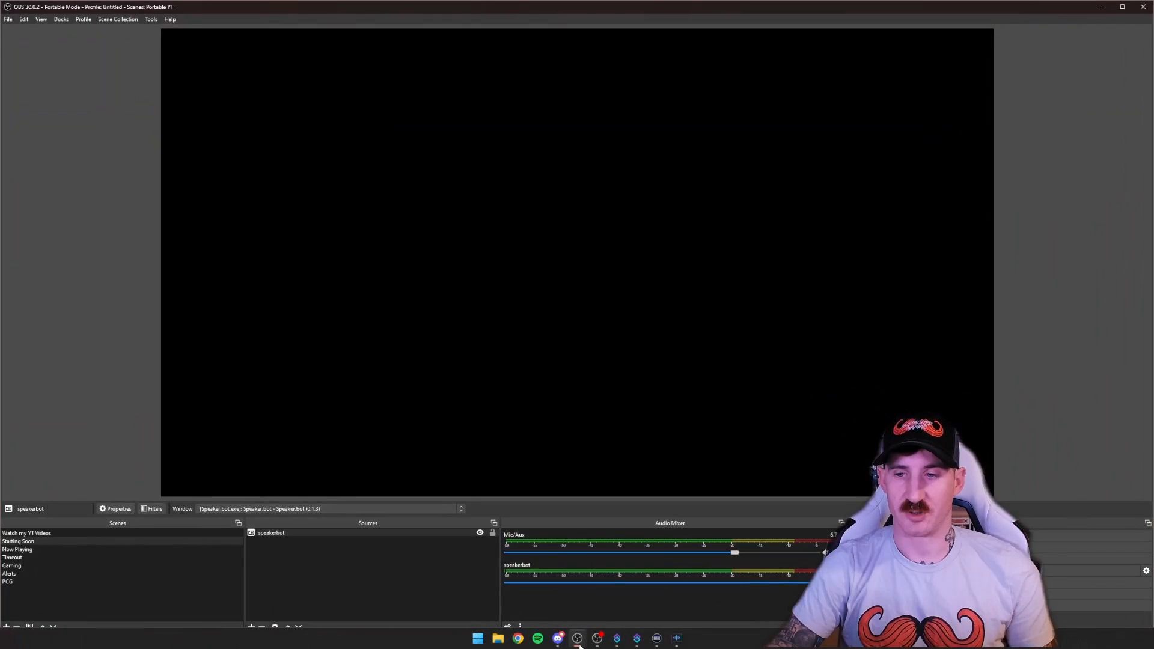
left_click(150, 19)
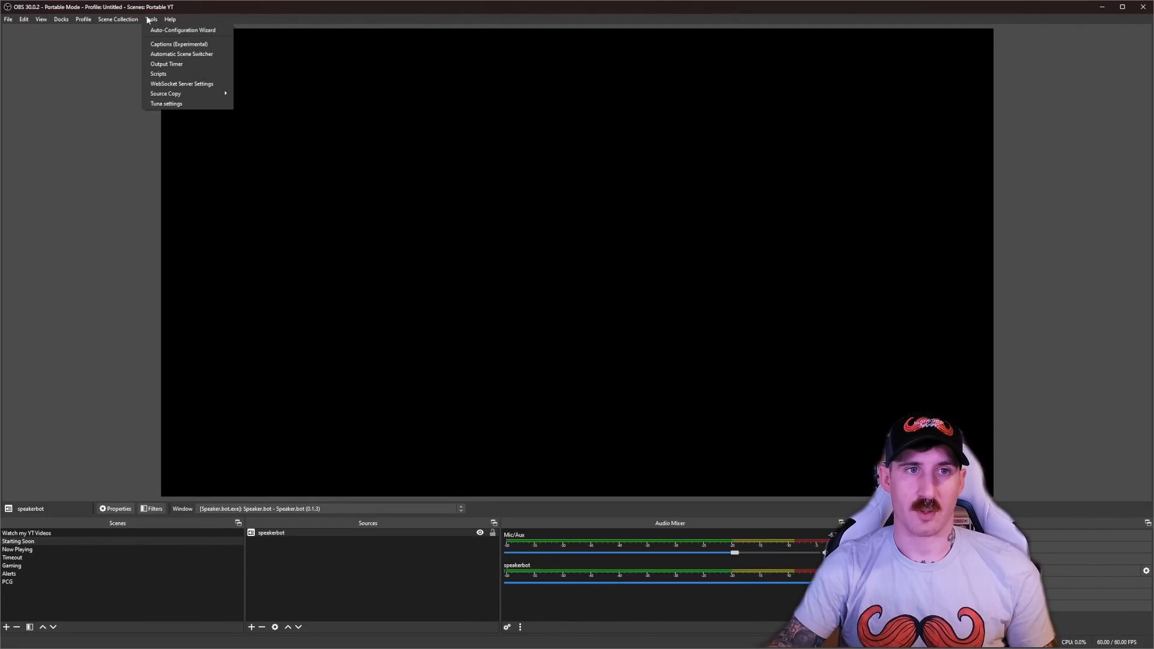
mouse_move(62, 19)
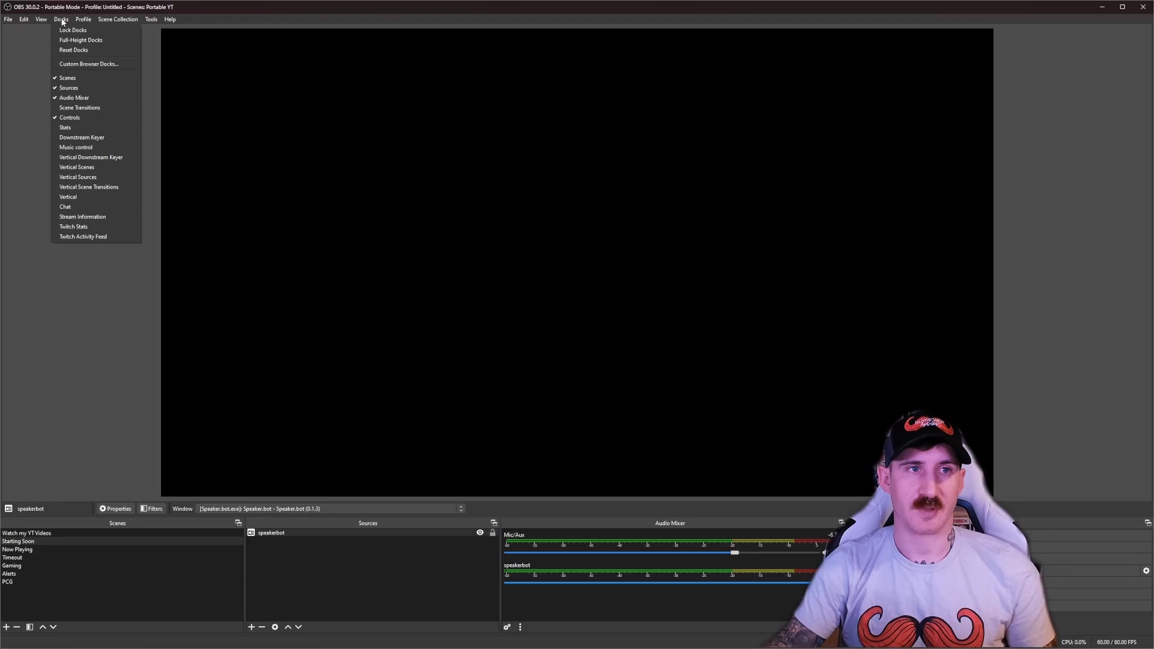
left_click(78, 207)
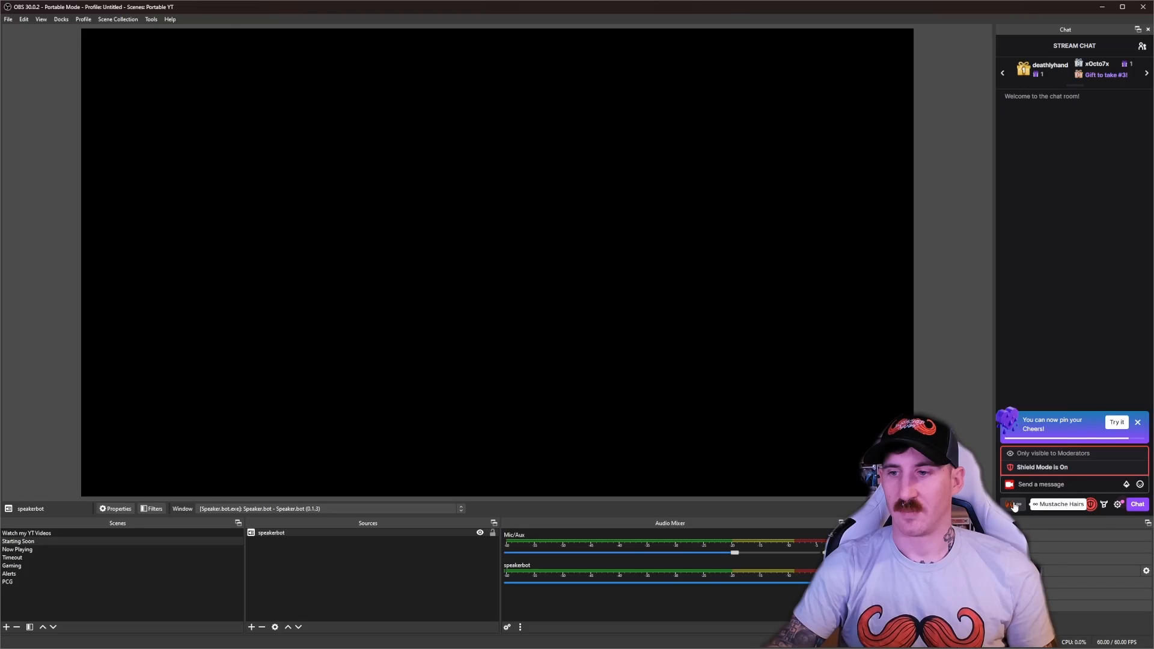
Redeem the "Talk Dirty" reward in the stream chat with the message "talk dirty to me", and minimize OBS
left_click(1014, 506)
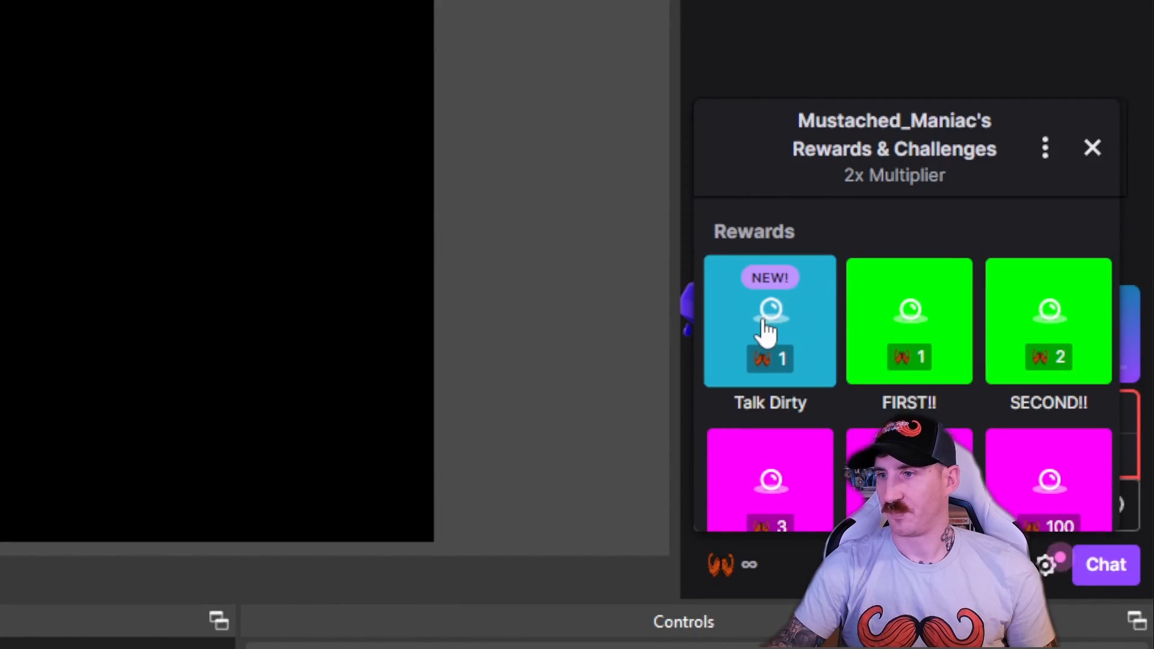
left_click(1025, 426)
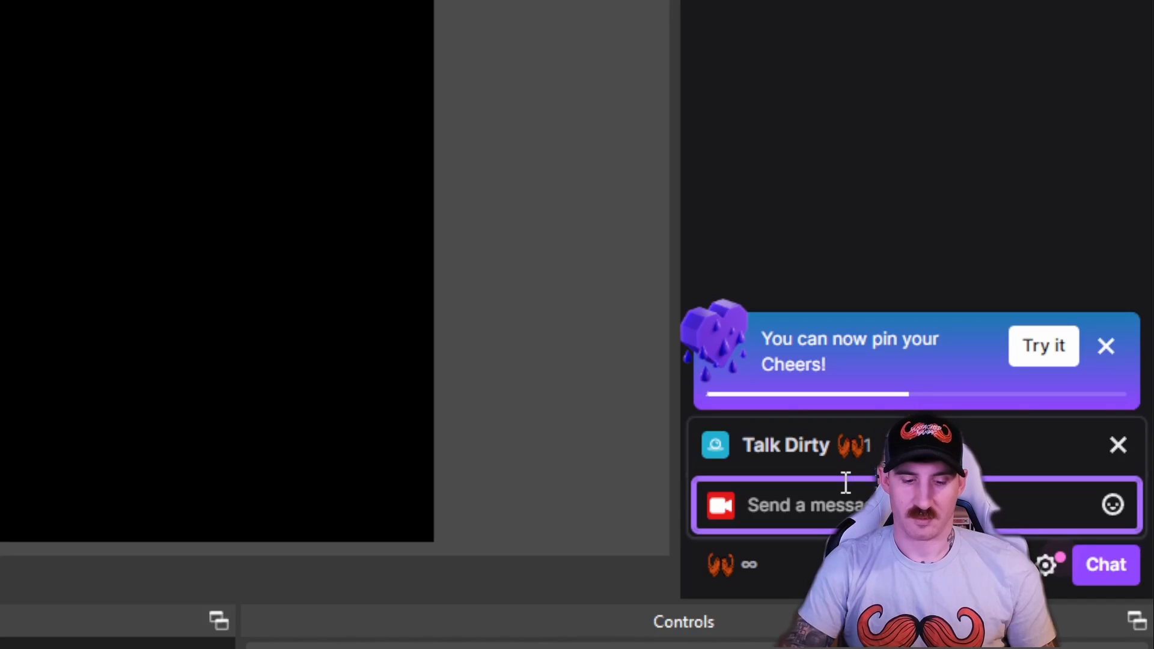
type("talk dirty to me")
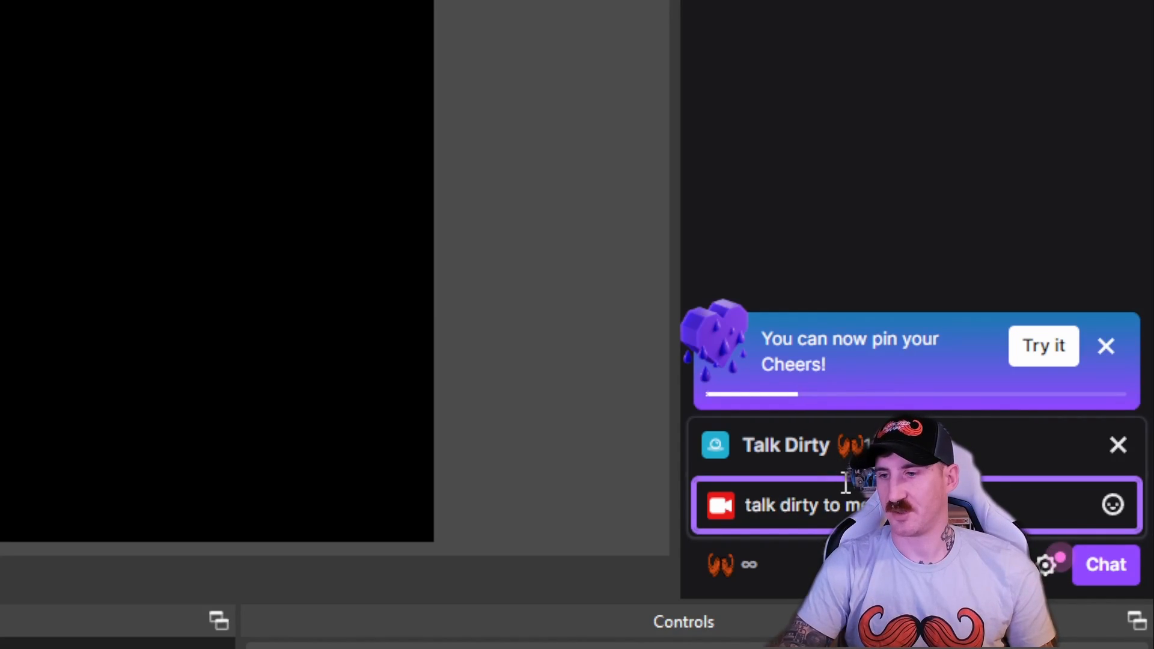
key("Return")
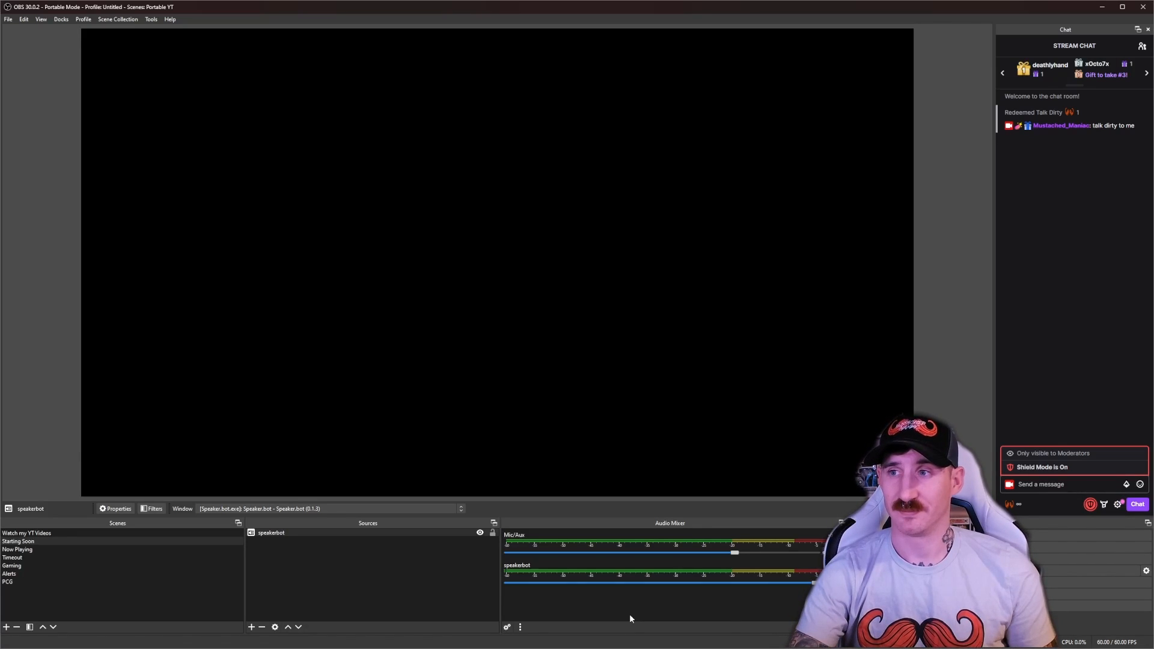
left_click(1102, 6)
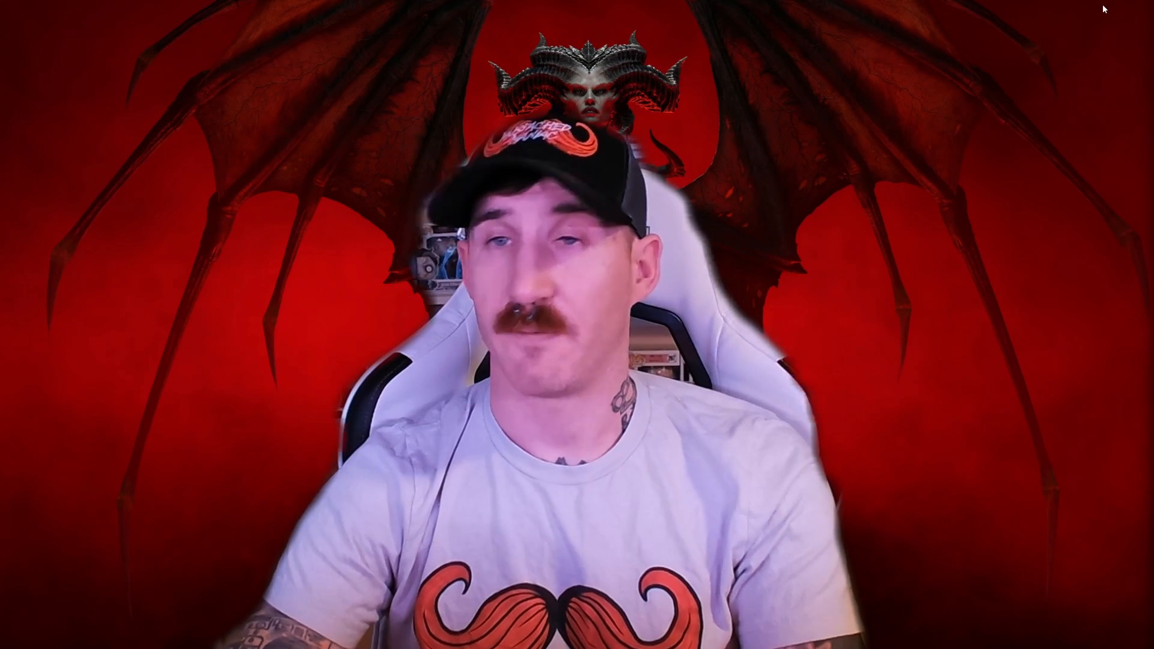